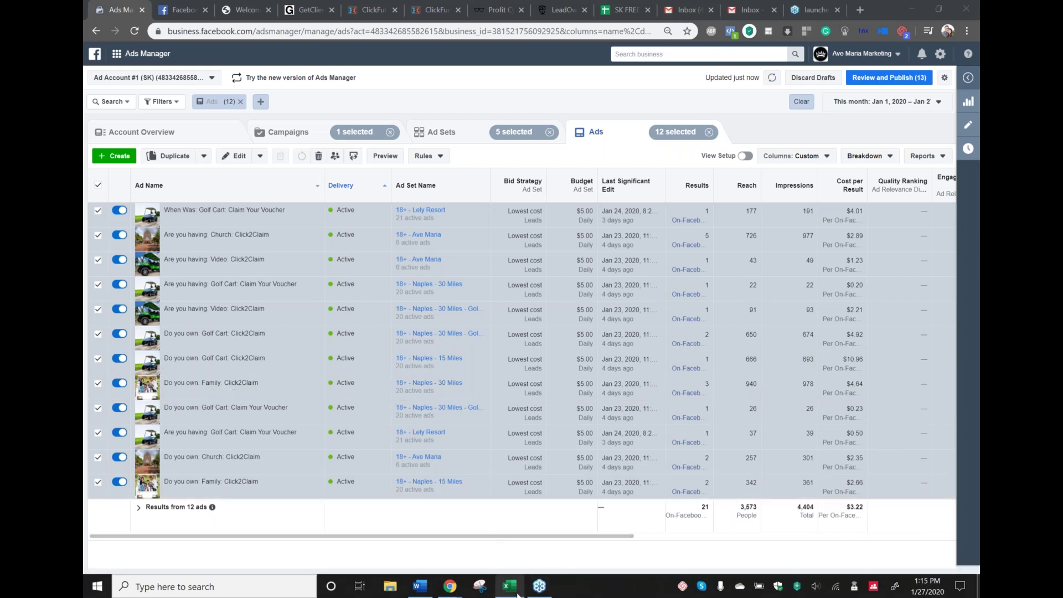
Switch to the exported leads spreadsheet in Excel and examine the ad names in D2:D22, singling out the "When Was: Golf Cart" ad.
mouse_move(518, 594)
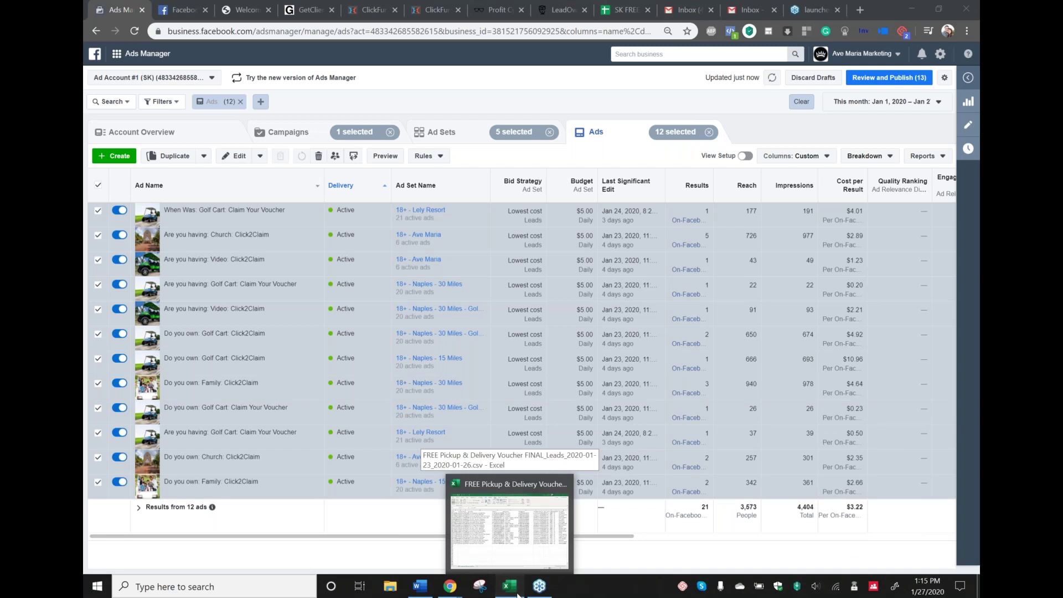
left_click(517, 594)
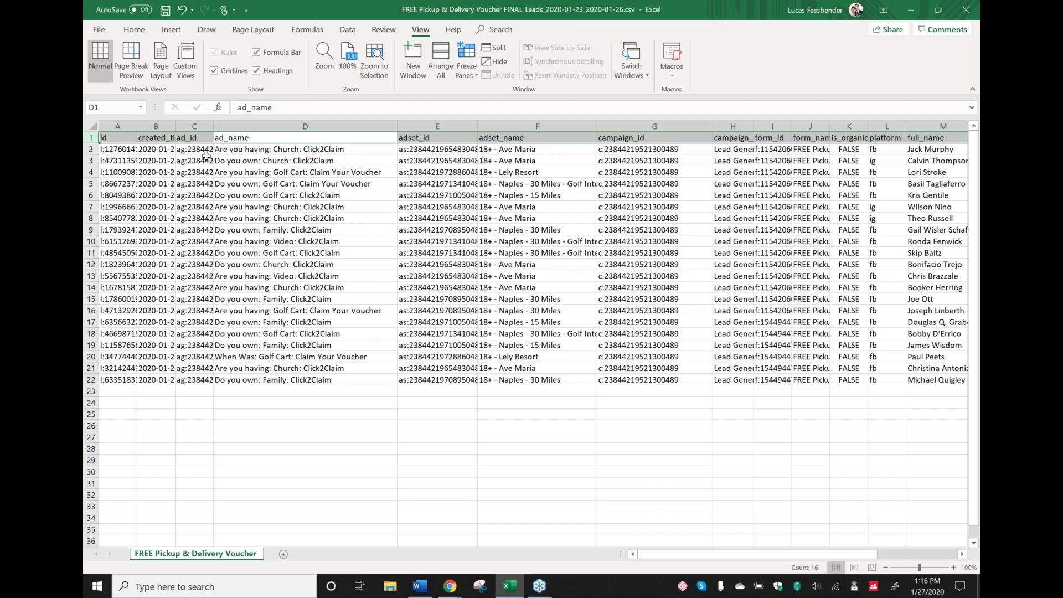
left_click_drag(226, 151, 314, 383)
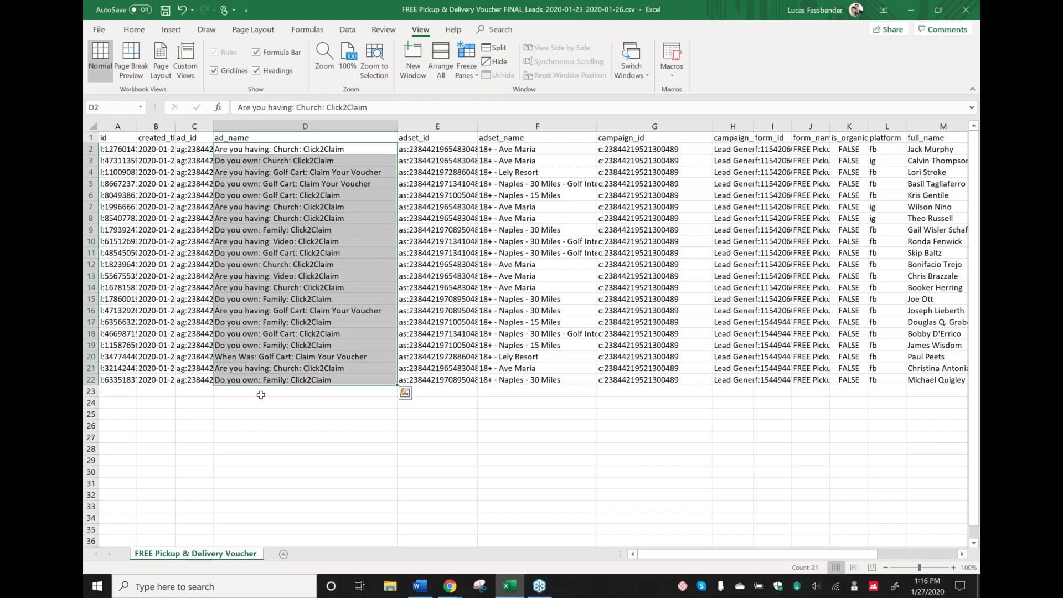
left_click(310, 357)
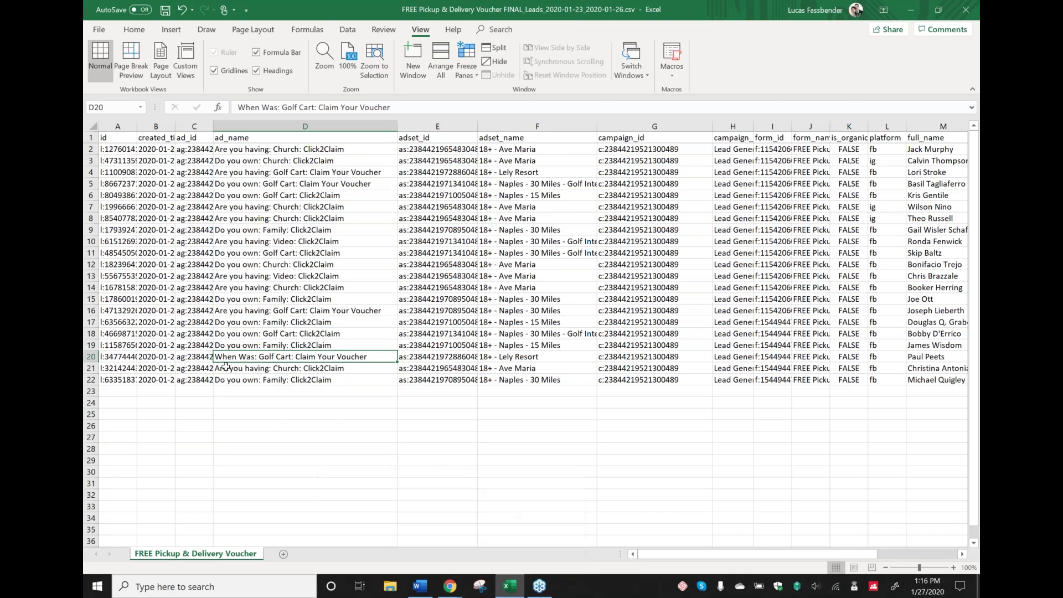
left_click(274, 447)
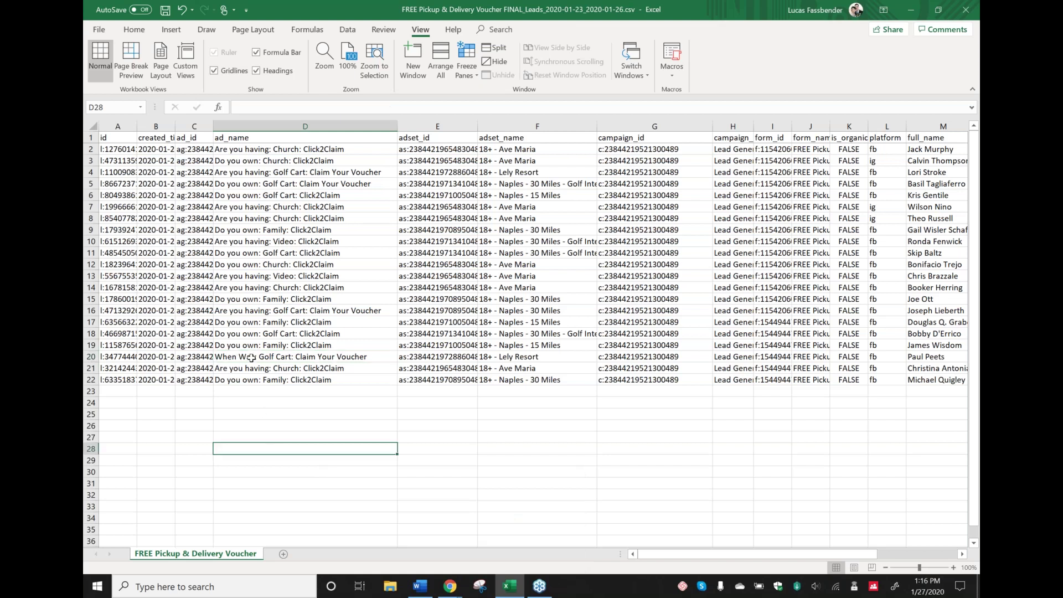
left_click(251, 357)
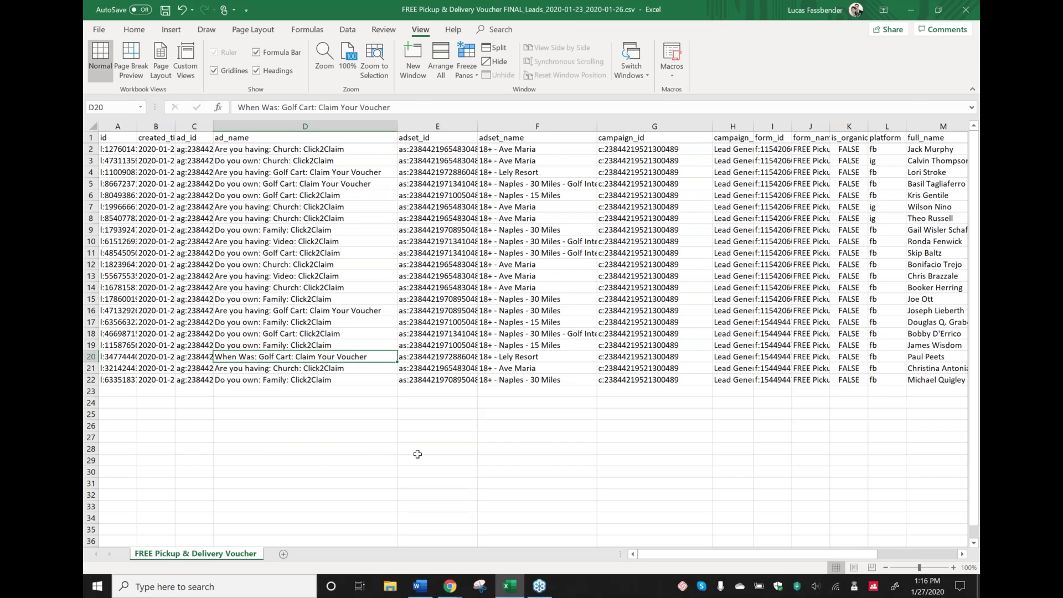
Return to Ads Manager in Chrome and compare its filtered ads with the leads spreadsheet in Excel.
mouse_move(451, 589)
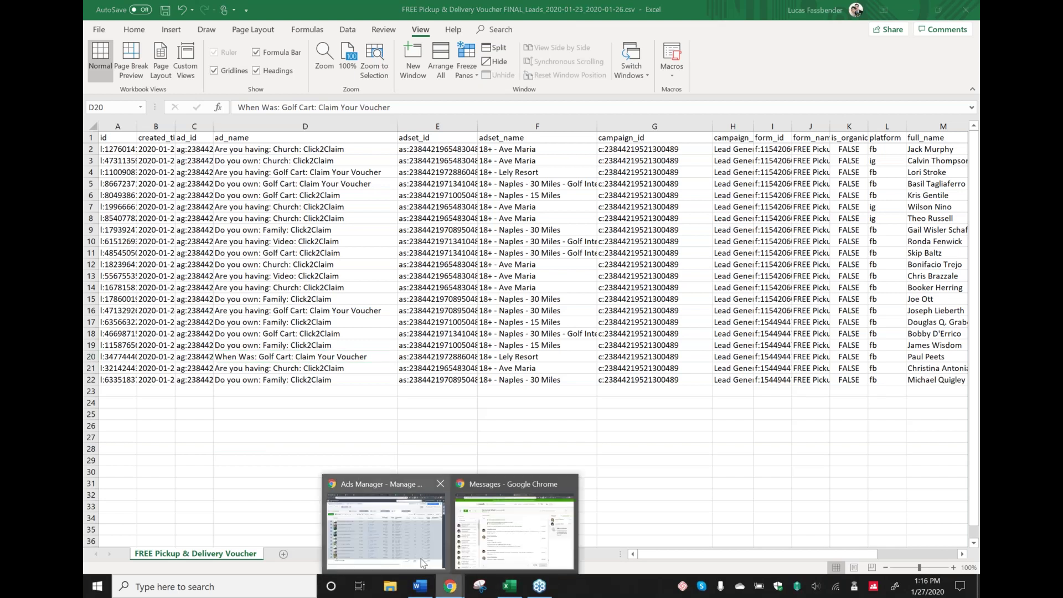
left_click(402, 560)
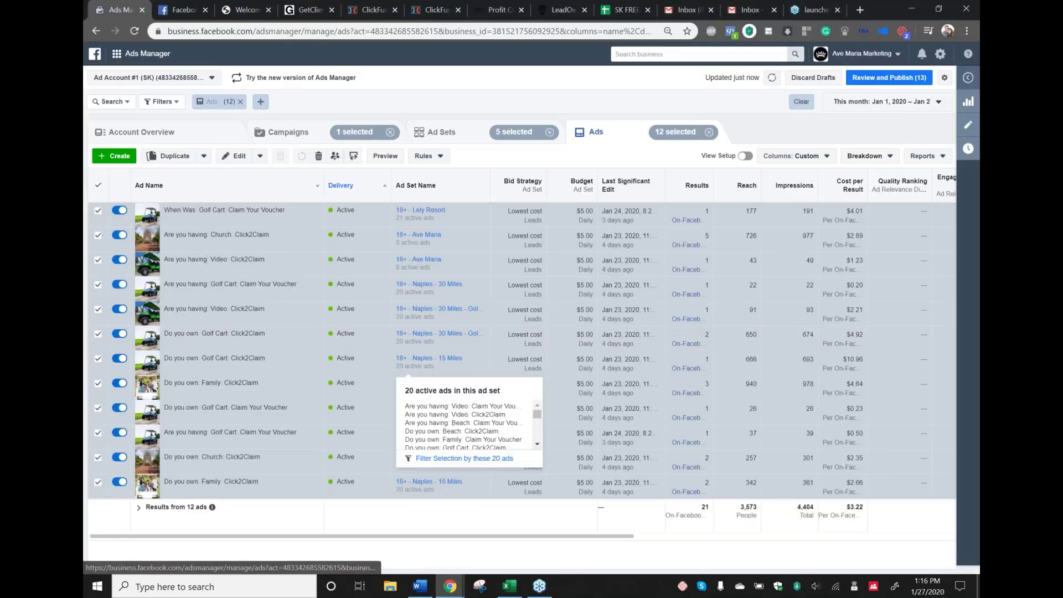
mouse_move(446, 485)
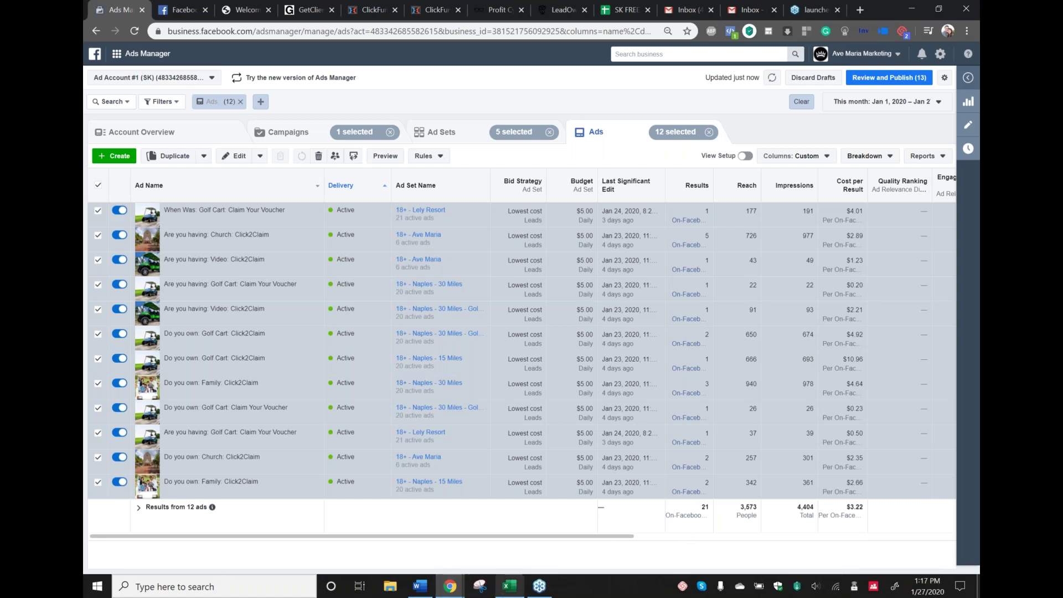
left_click(509, 586)
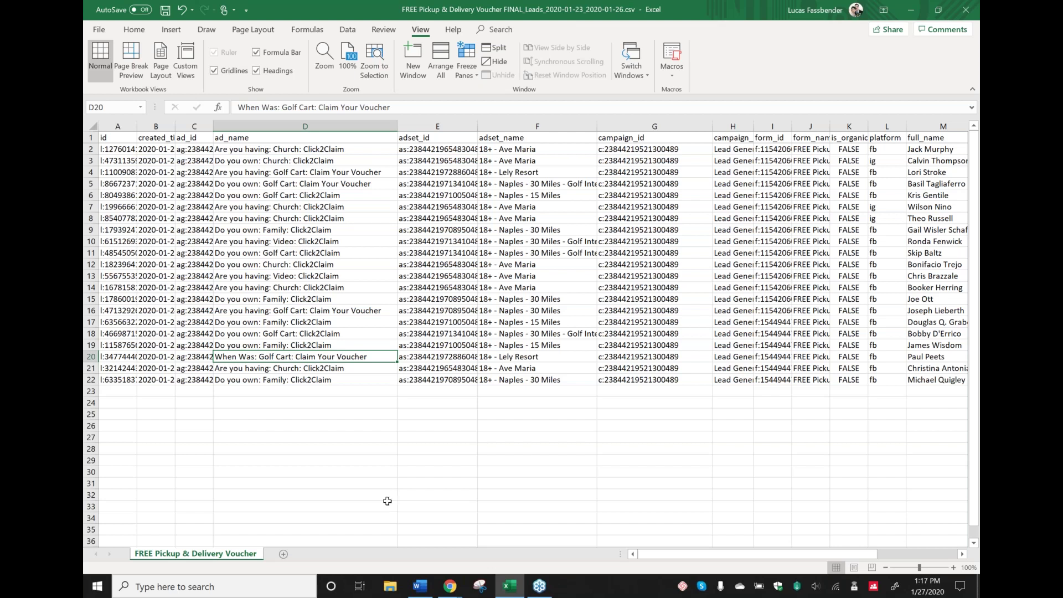
left_click(451, 588)
left_click(424, 559)
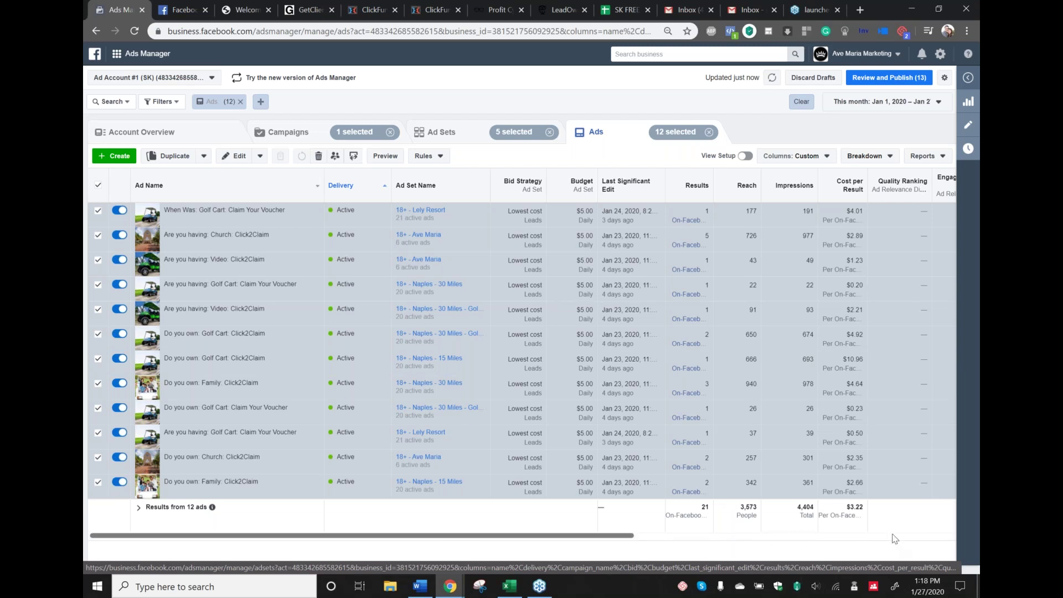
left_click(439, 157)
left_click(438, 159)
left_click(439, 159)
left_click(438, 159)
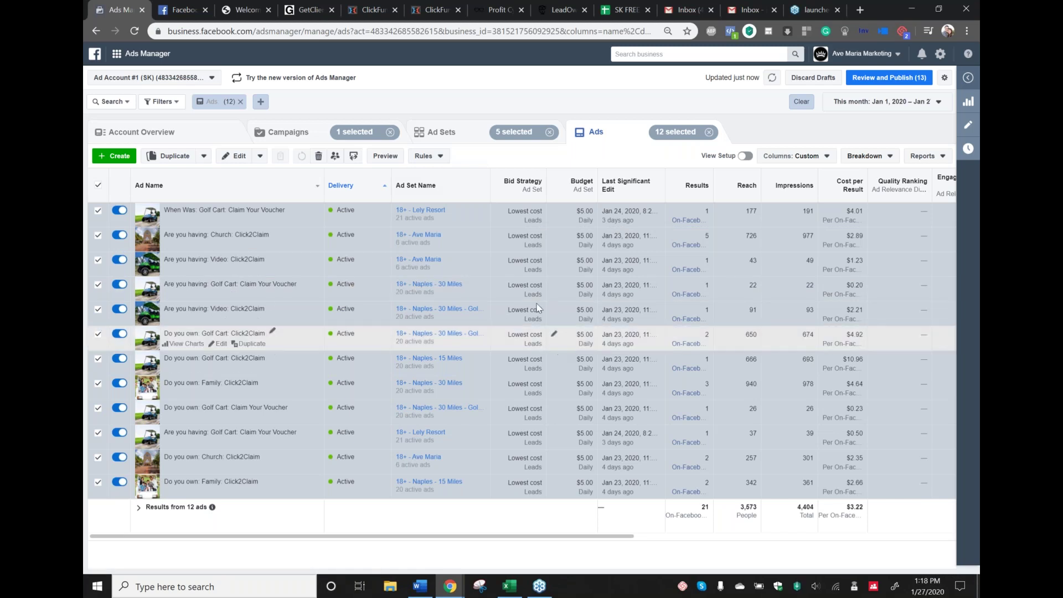
left_click(436, 159)
left_click(436, 158)
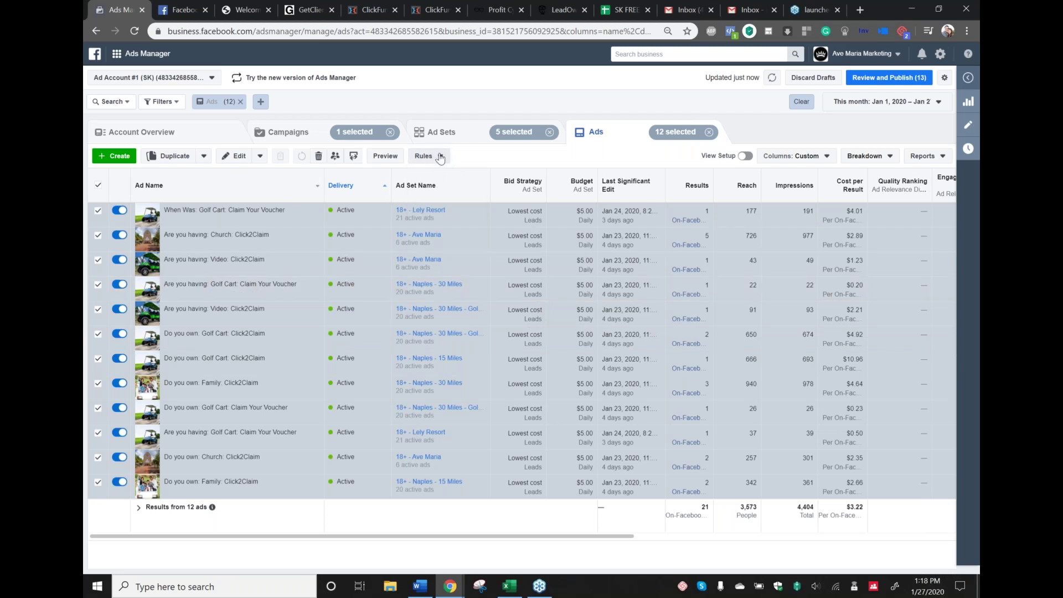
left_click(440, 159)
left_click(440, 159)
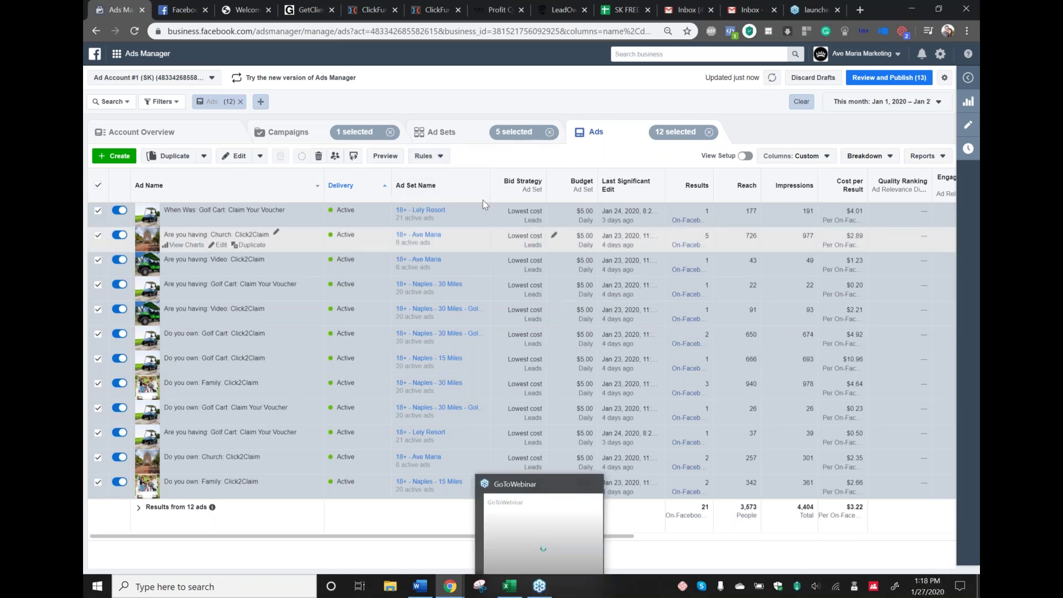
Switch to the leads spreadsheet in Excel and review which ad produced each lead in the ad_name column.
left_click(452, 588)
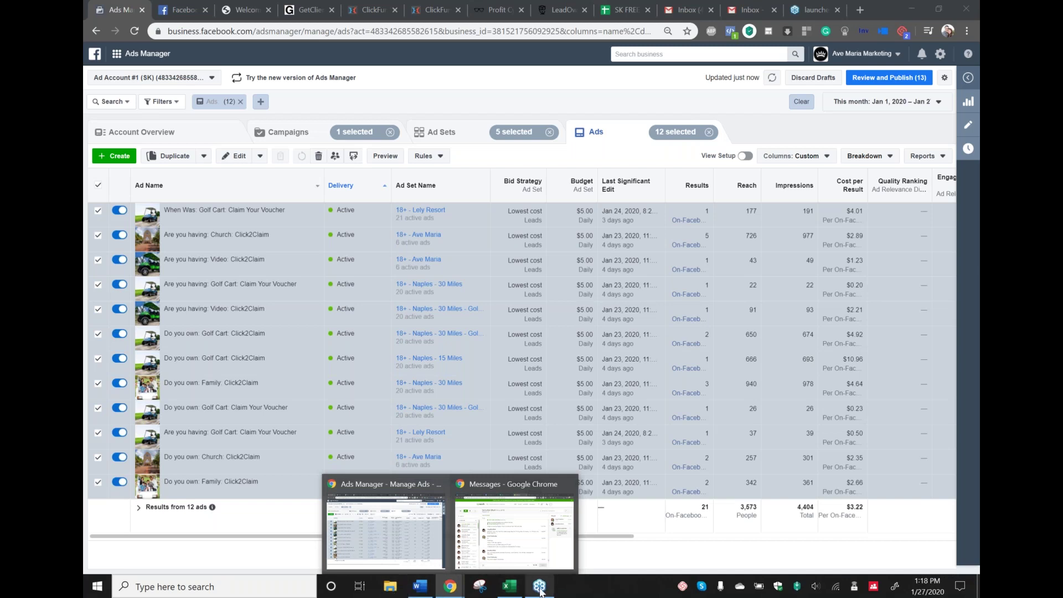
left_click(509, 586)
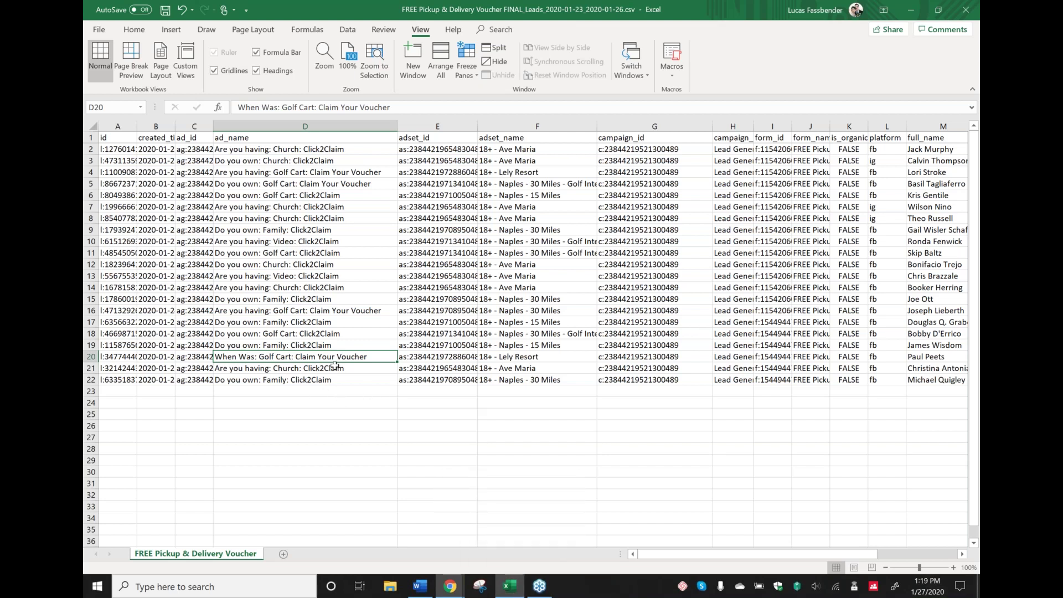
left_click_drag(338, 149, 347, 381)
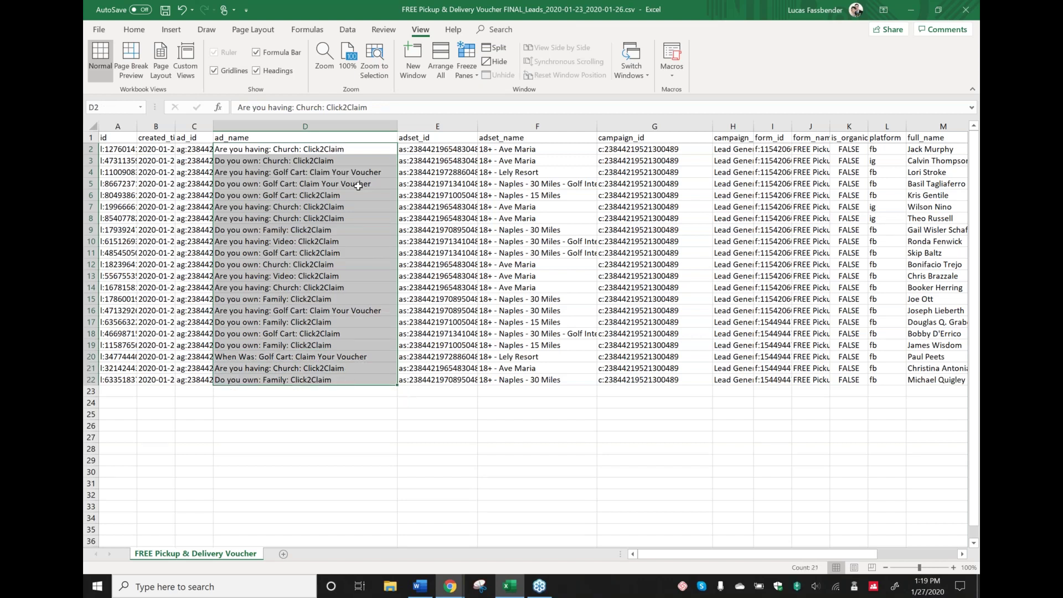
left_click(343, 148)
left_click_drag(343, 155, 346, 173)
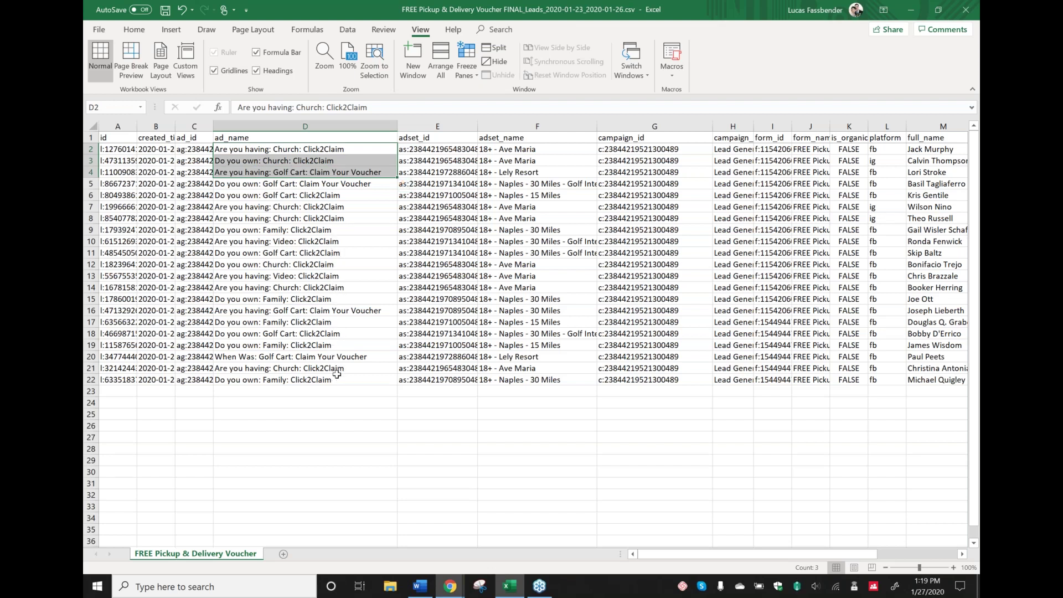
left_click(304, 433)
left_click_drag(337, 151, 333, 374)
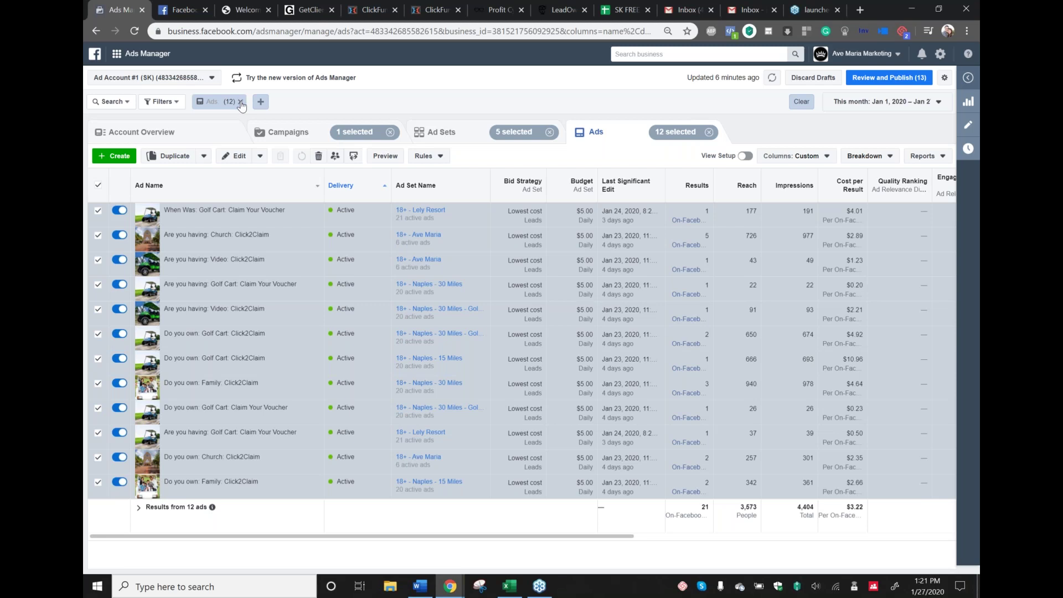
In Ads Manager, clear the ads filter and filter by the current selection of 12 ads again.
mouse_move(415, 328)
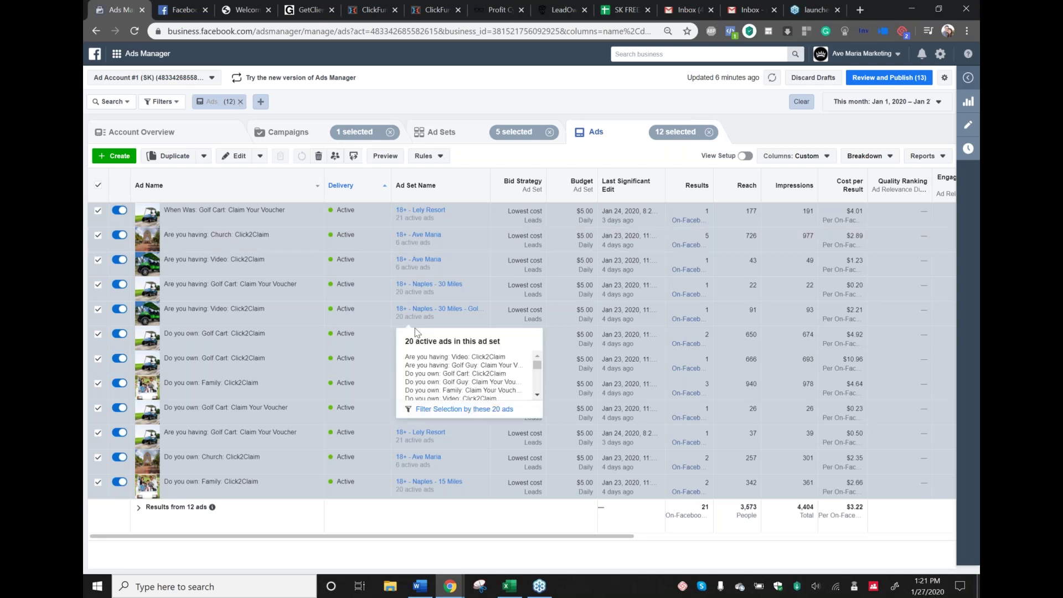
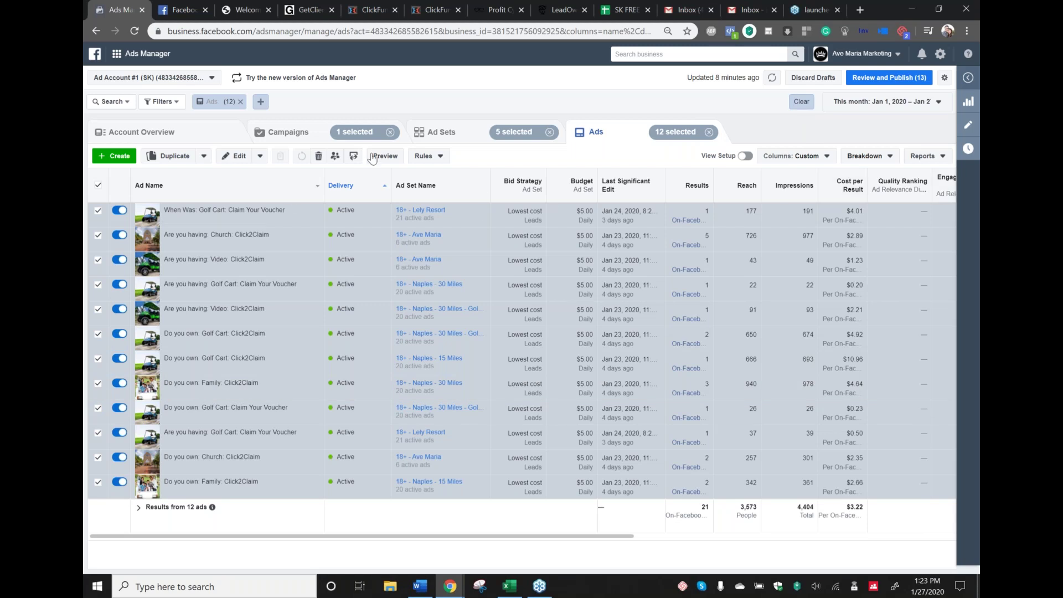
left_click(241, 103)
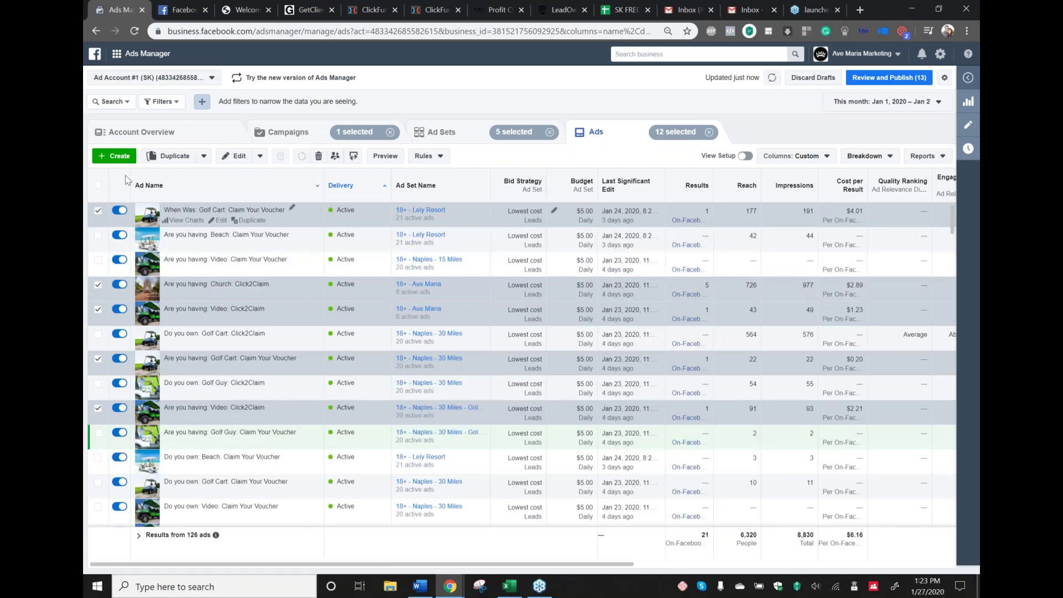
left_click(159, 101)
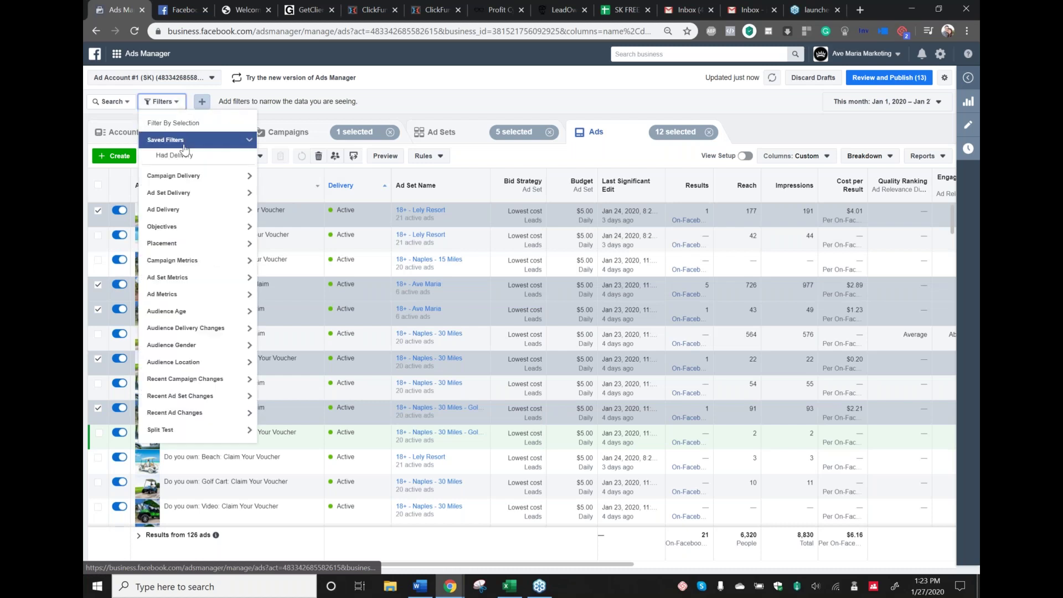
left_click(174, 123)
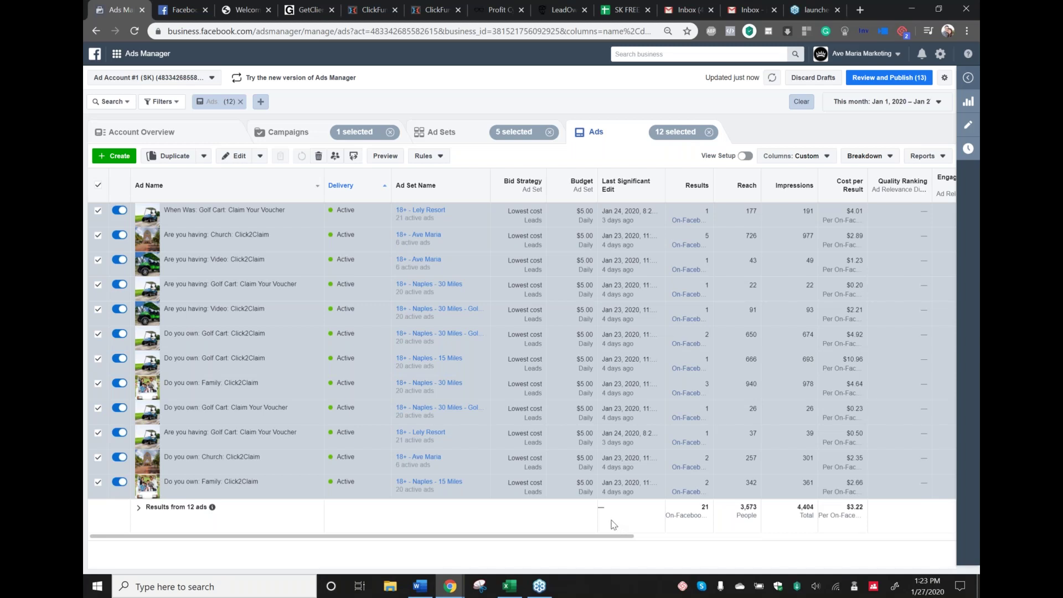
Remove the selection filter from the ads and show the Ad Sets list, checking it against the full Ads list.
mouse_move(403, 262)
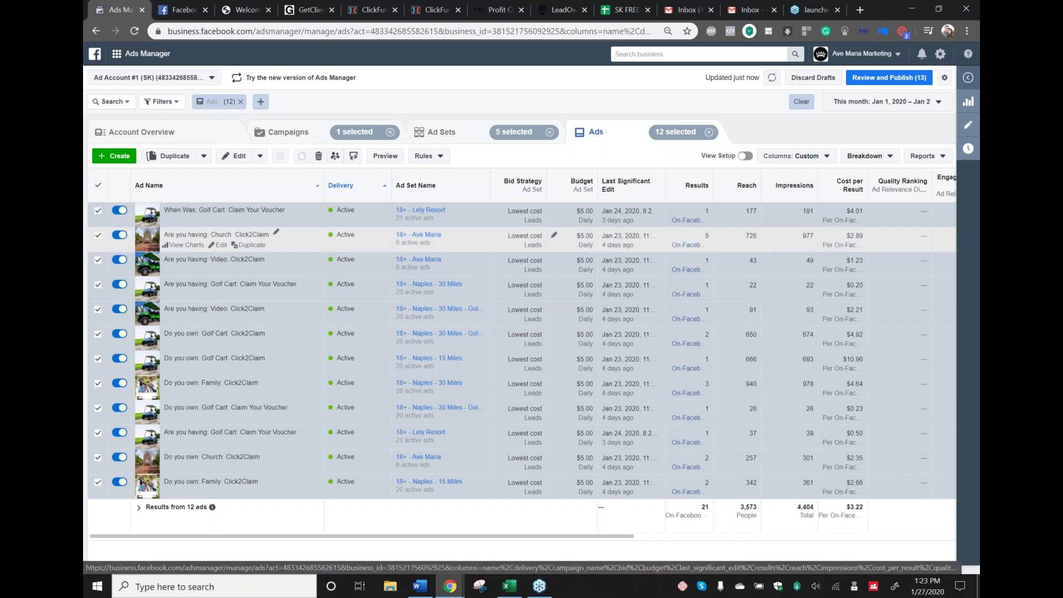
left_click(433, 134)
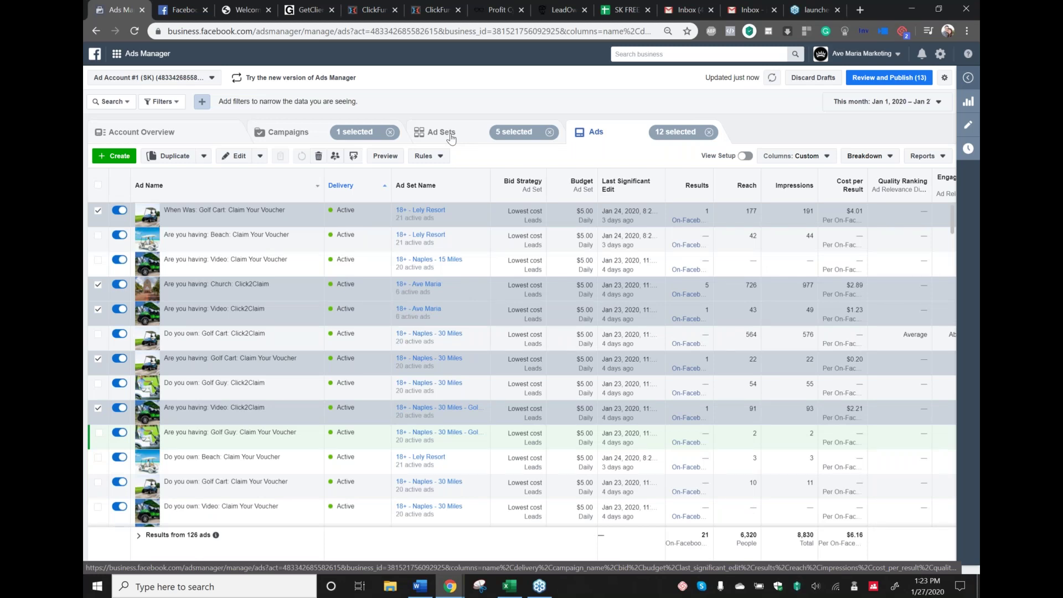
left_click(451, 138)
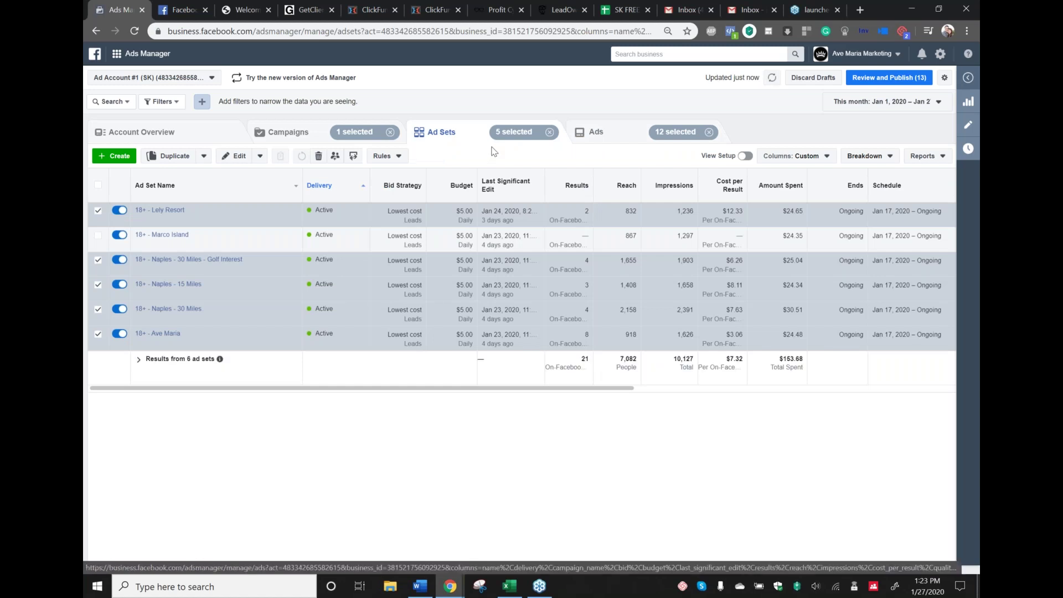
left_click(600, 134)
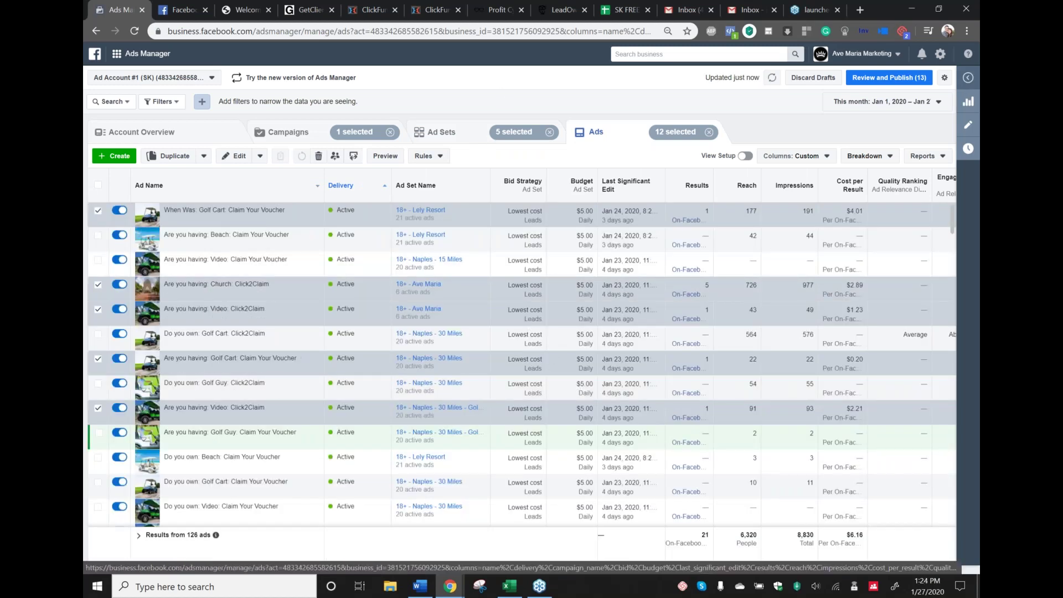
left_click(468, 139)
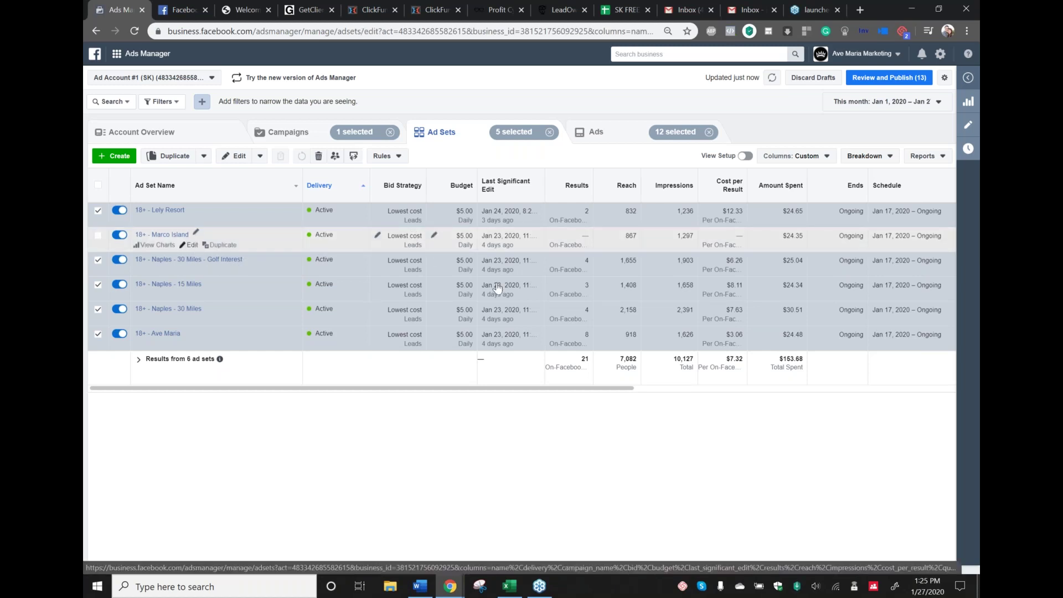
Open the 18+ - Marco Island ad set for editing and review its budget, schedule and audience settings.
left_click(189, 247)
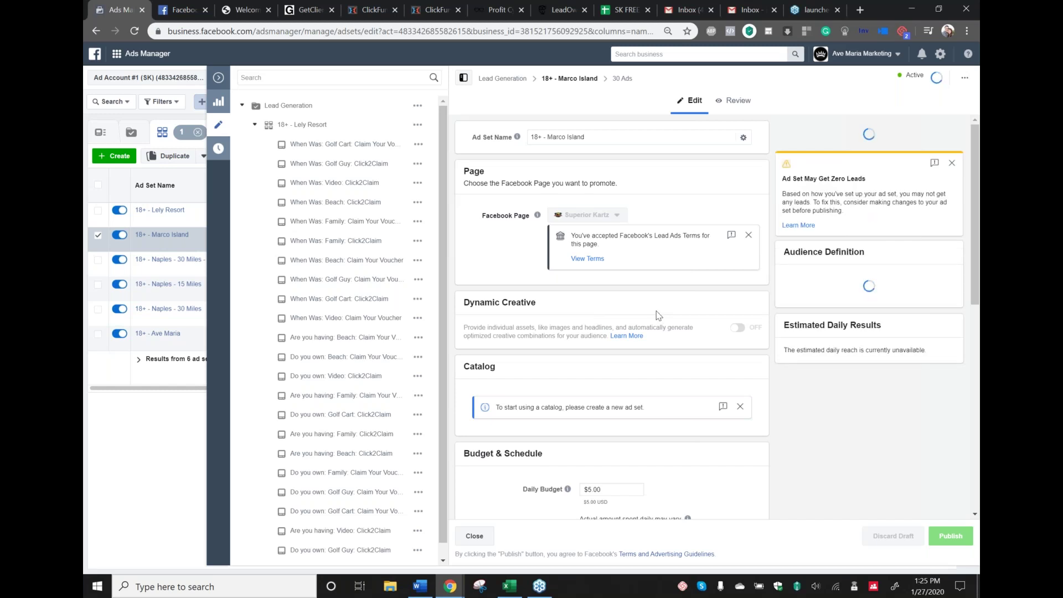
scroll(658, 315, "down", 4)
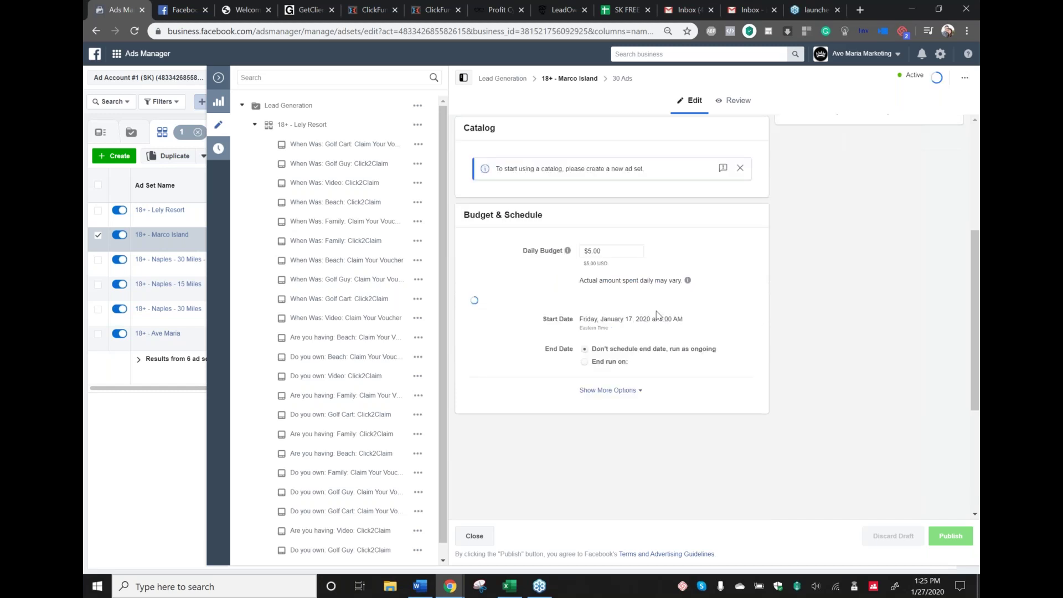
scroll(656, 311, "down", 1)
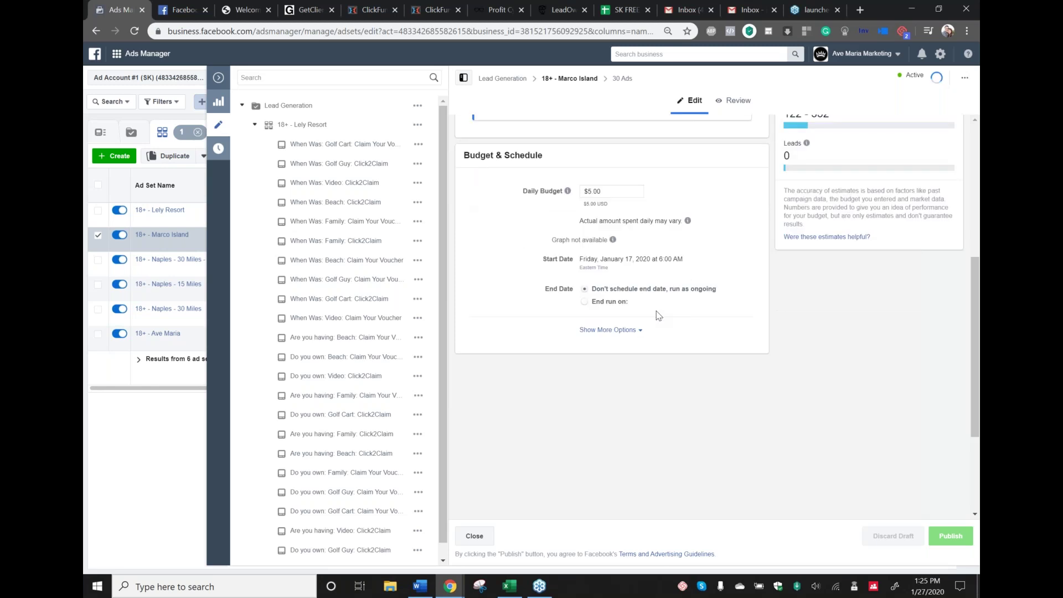
scroll(657, 314, "down", 3)
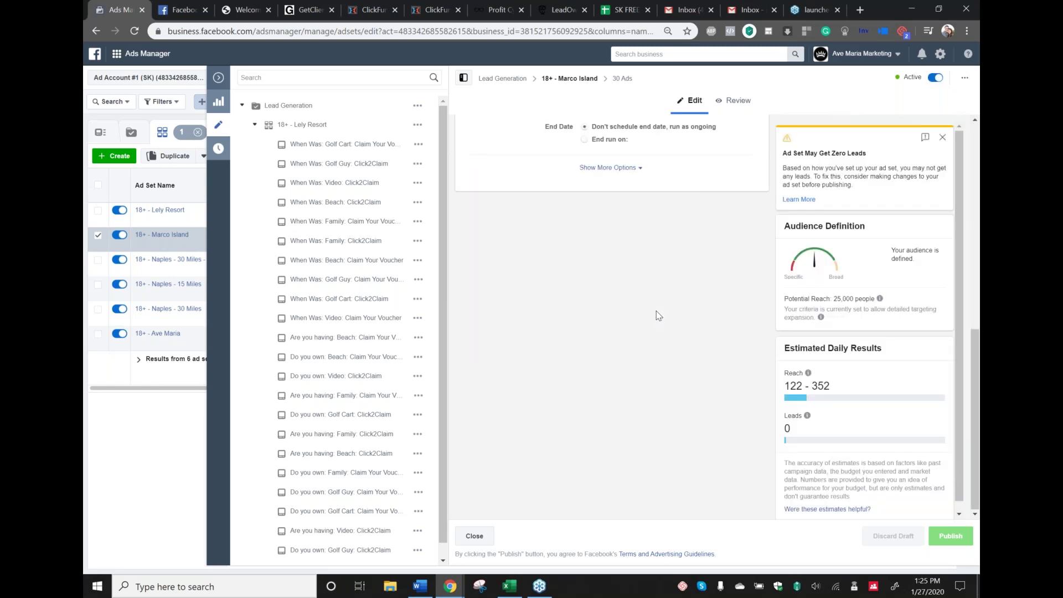
scroll(656, 314, "up", 8)
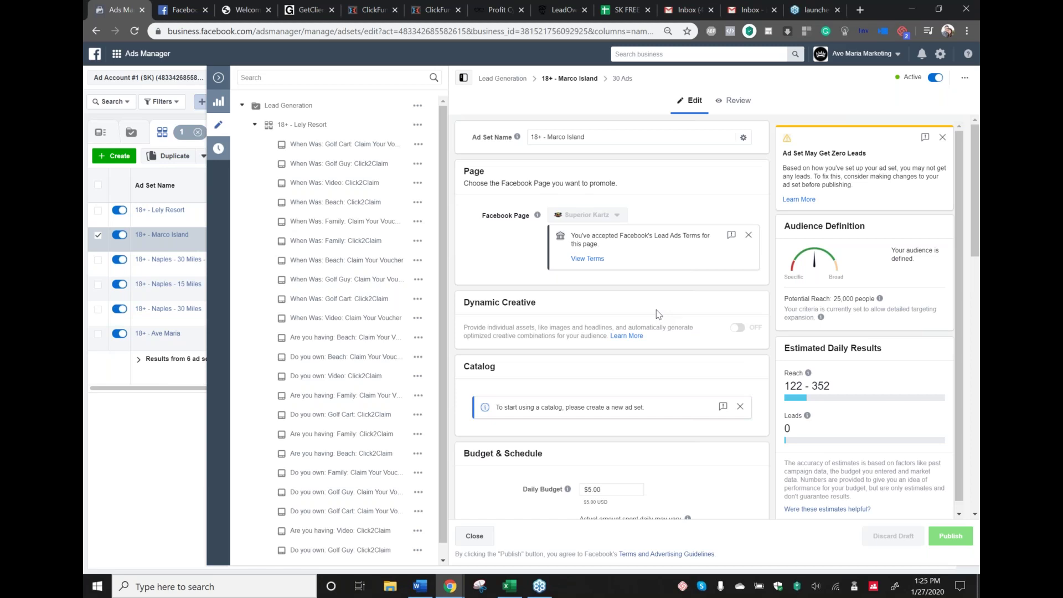
scroll(656, 310, "down", 5)
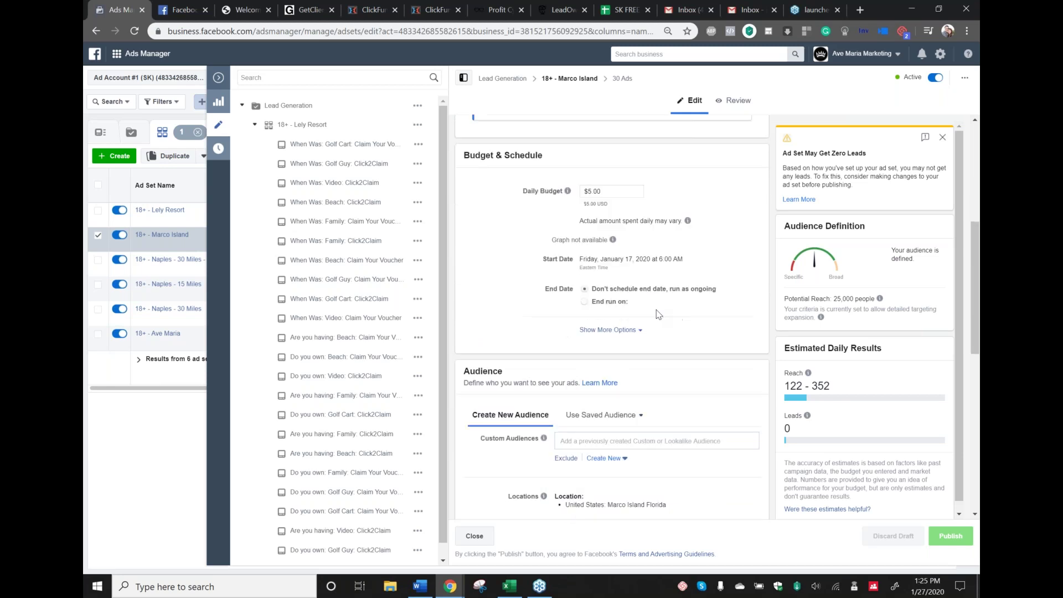
scroll(656, 314, "down", 1)
scroll(656, 314, "down", 1)
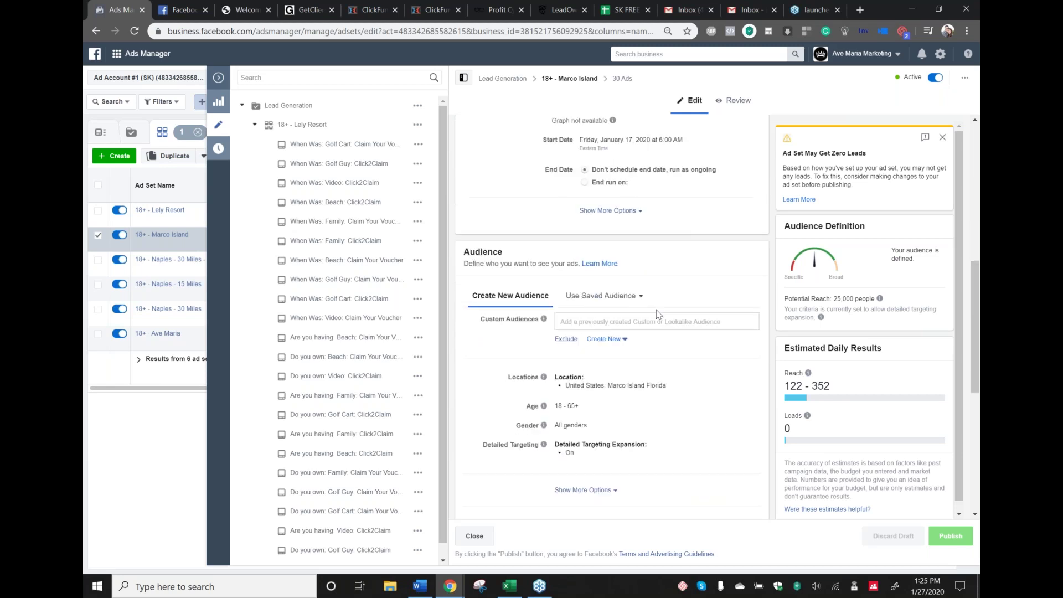
scroll(831, 197, "up", 10)
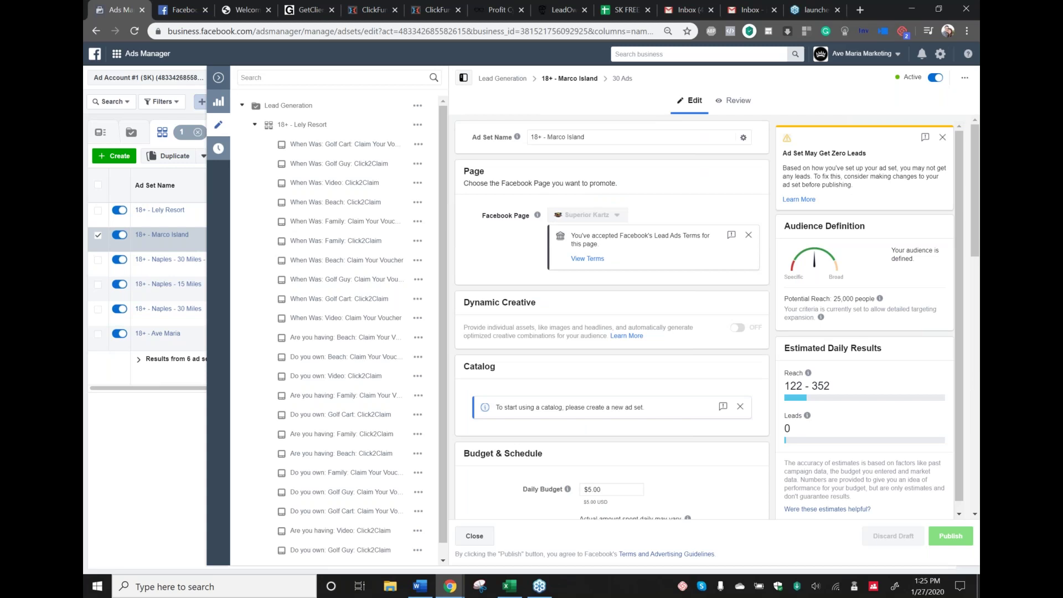
Open the Lead Ads Terms from the ad set's page settings and check their acceptance for the Superior Kartz page.
left_click(588, 259)
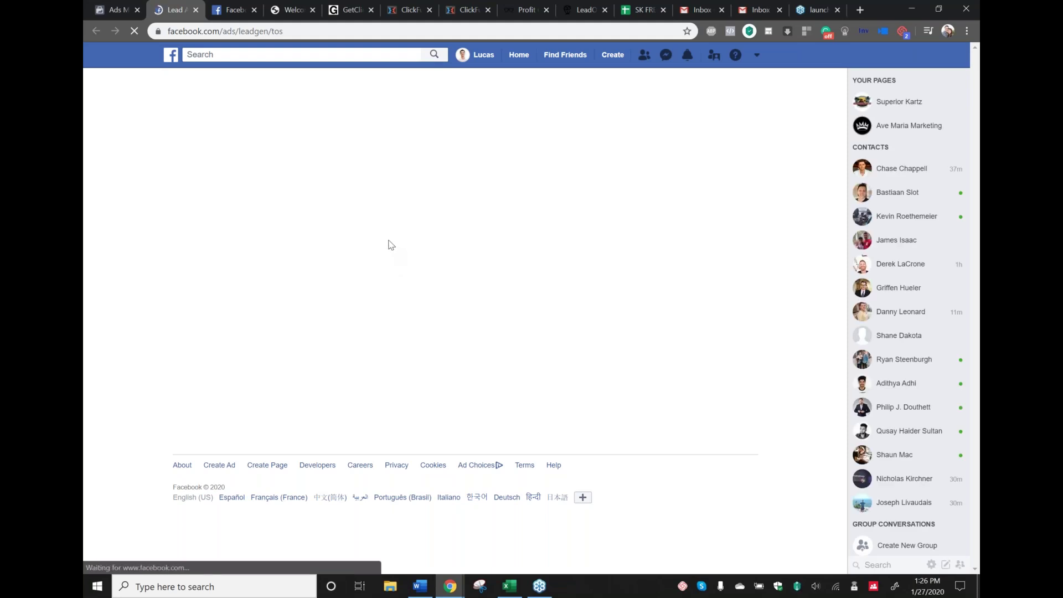
left_click(115, 9)
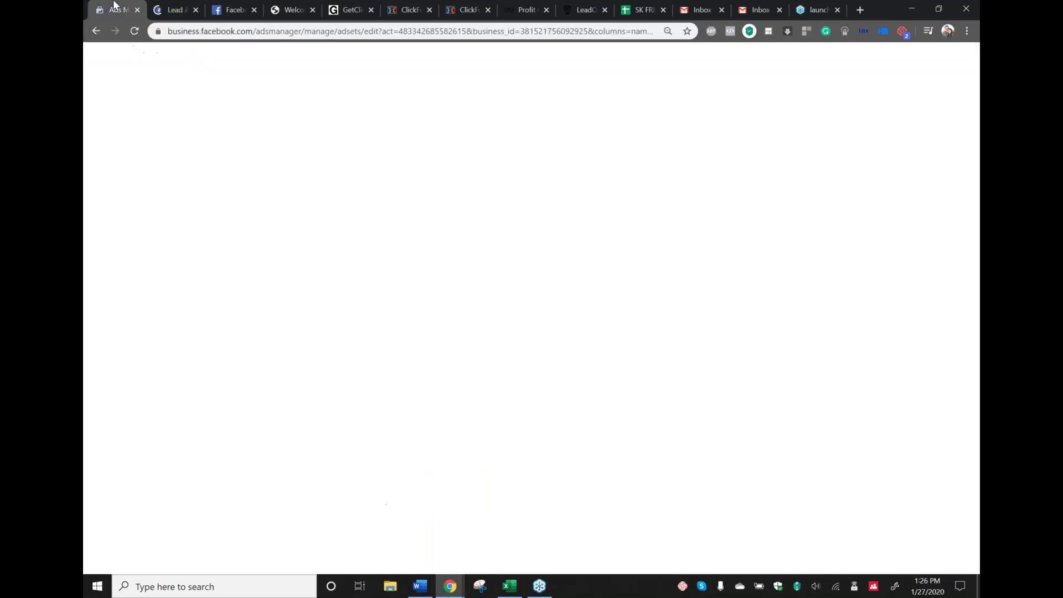
left_click(166, 7)
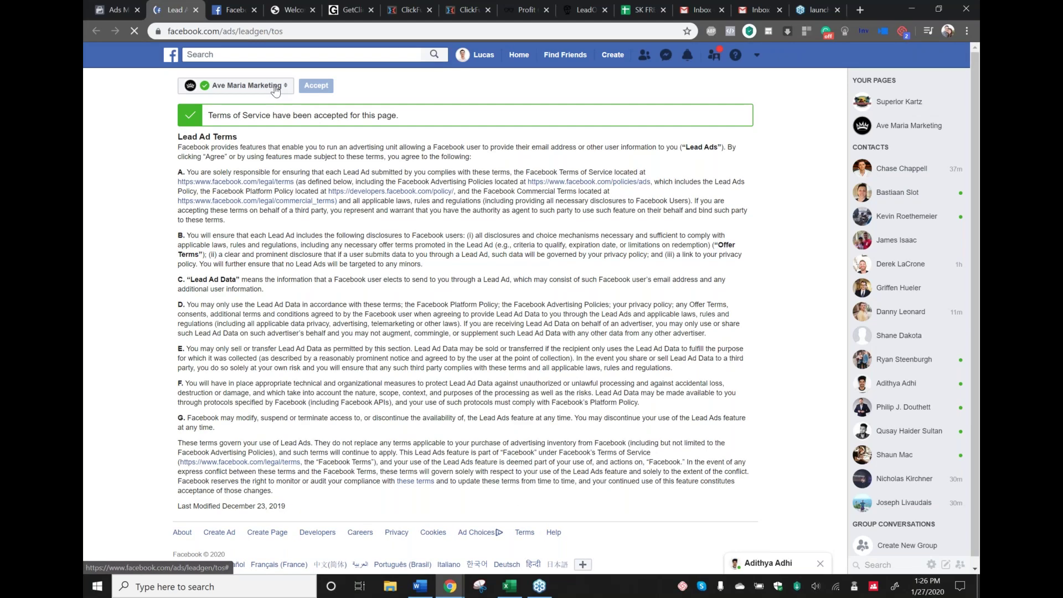
left_click(275, 88)
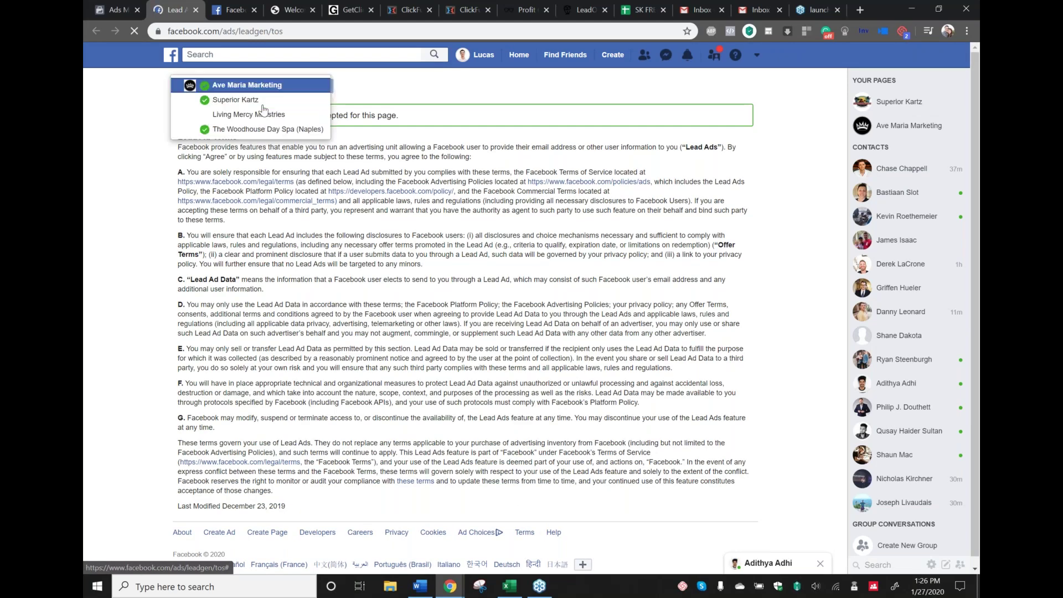
left_click(263, 102)
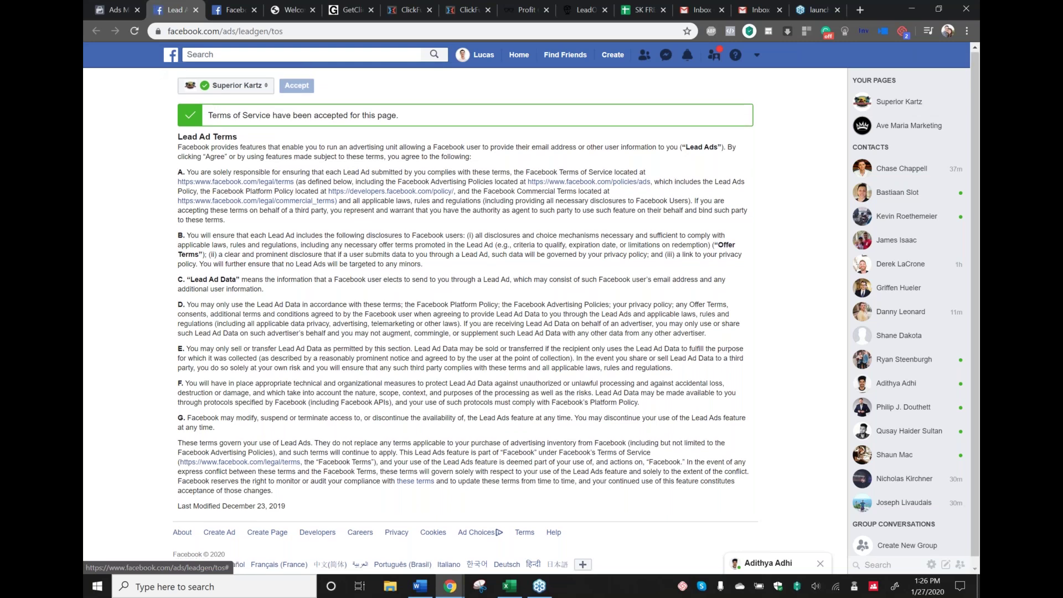
Return to the Marco Island ad set in Ads Manager and dismiss the lead ads terms and catalog notices.
left_click(116, 9)
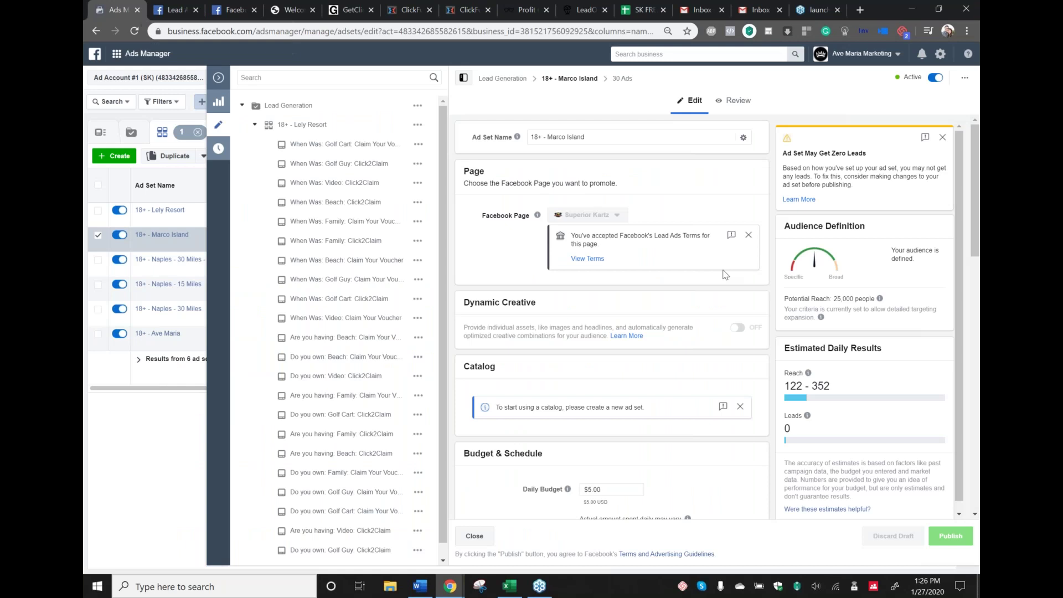
left_click(749, 235)
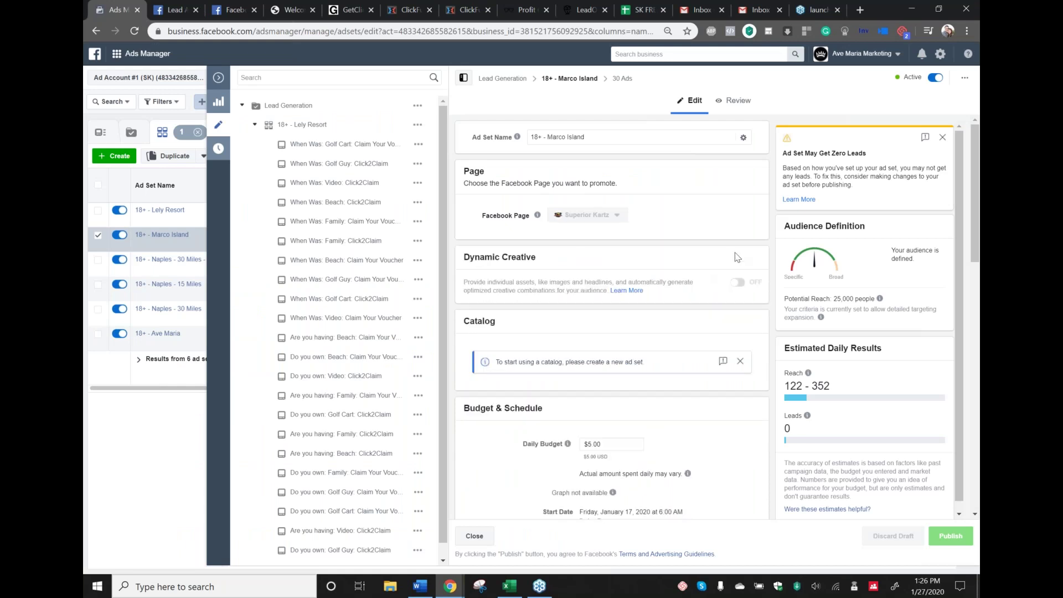
left_click(741, 362)
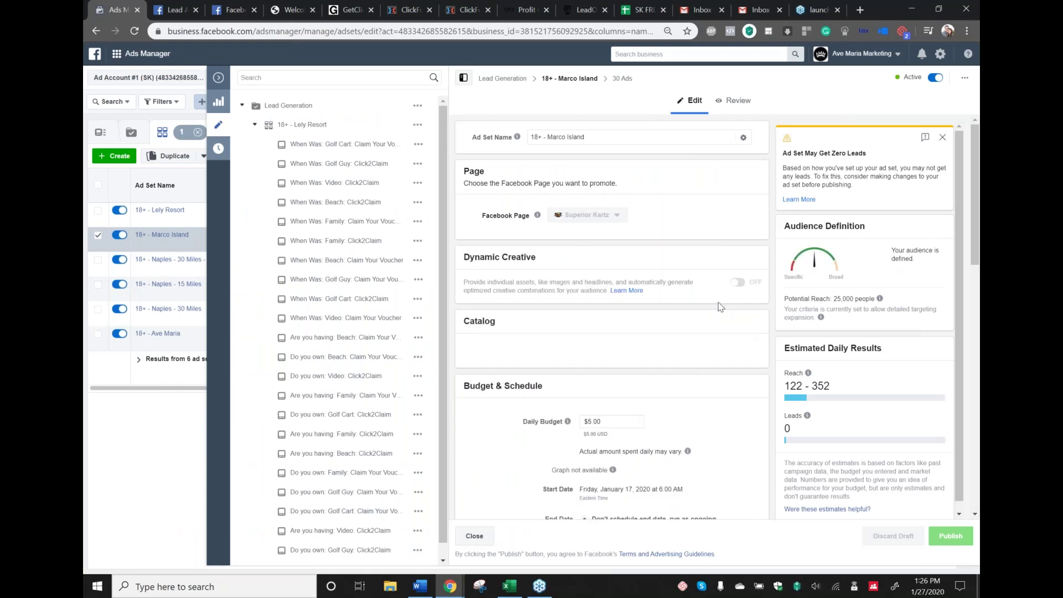
Open the ad set's locations for editing and check the city and radius options for Marco Island, Florida.
scroll(718, 306, "down", 3)
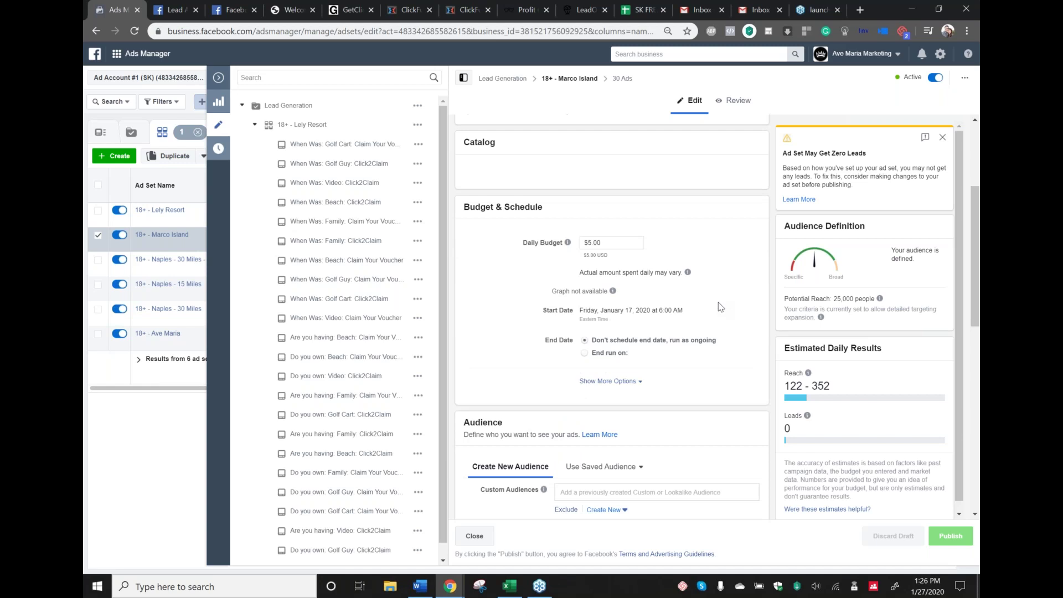
scroll(703, 313, "down", 1)
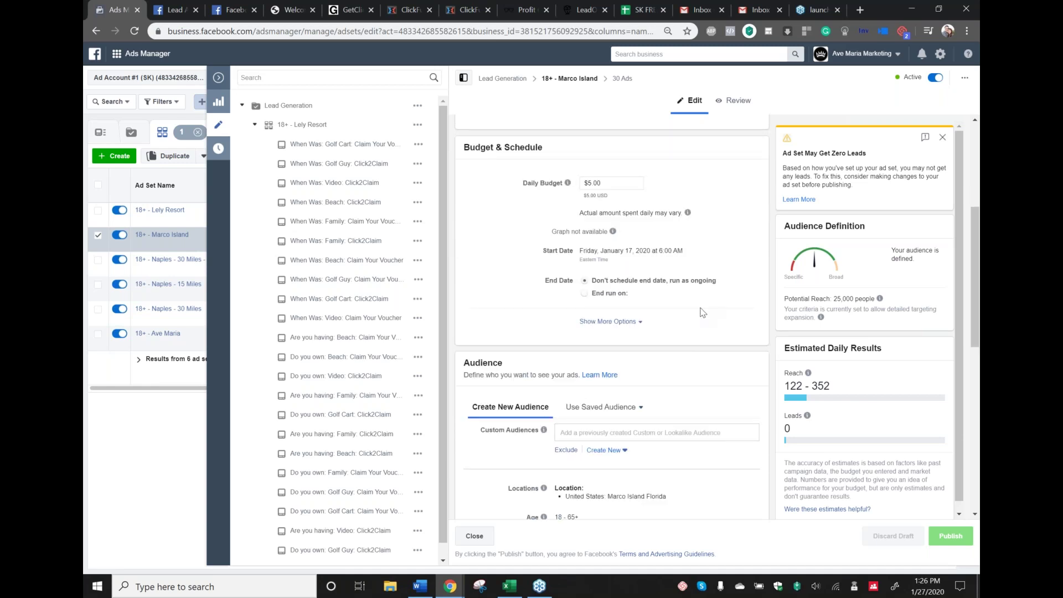
scroll(702, 312, "down", 1)
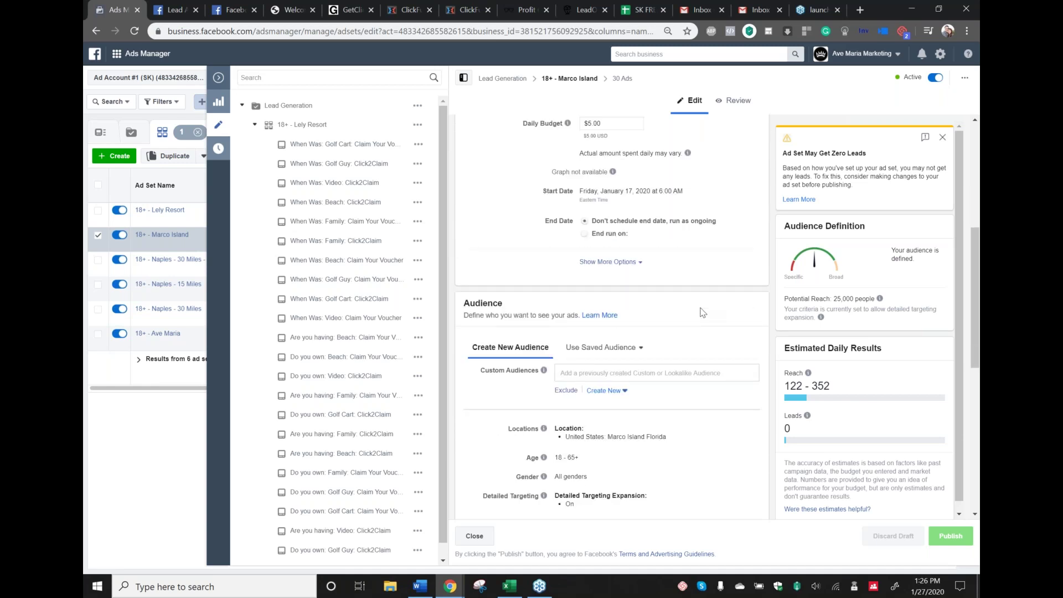
scroll(703, 311, "down", 2)
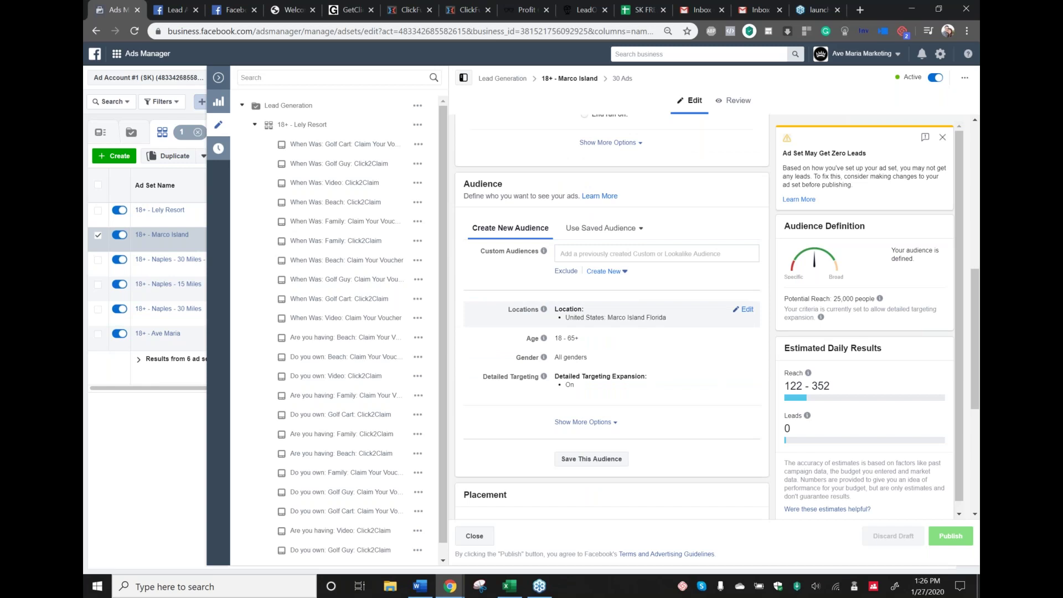
left_click(746, 311)
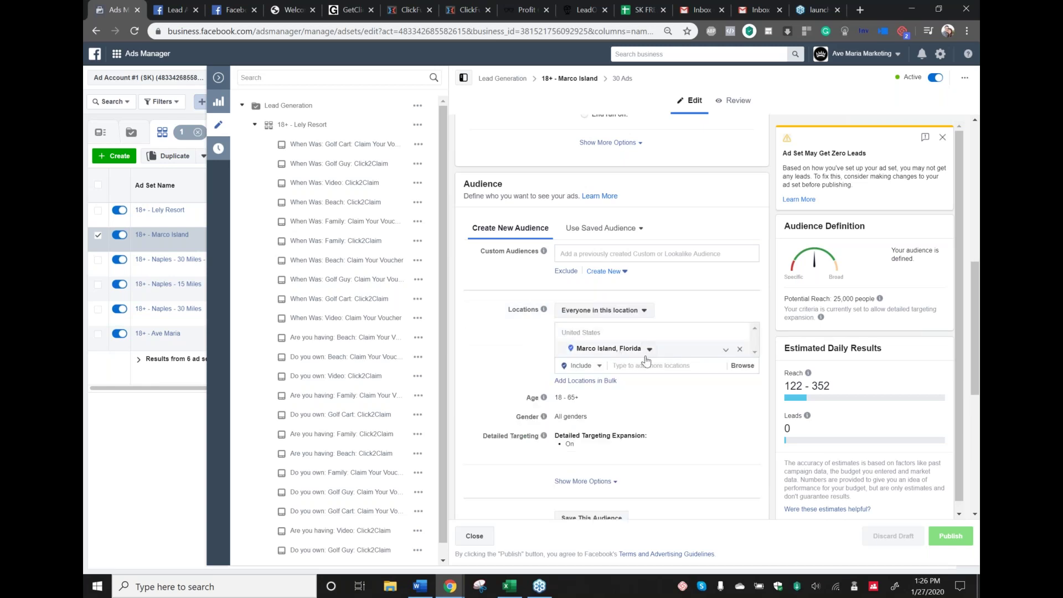
left_click(650, 350)
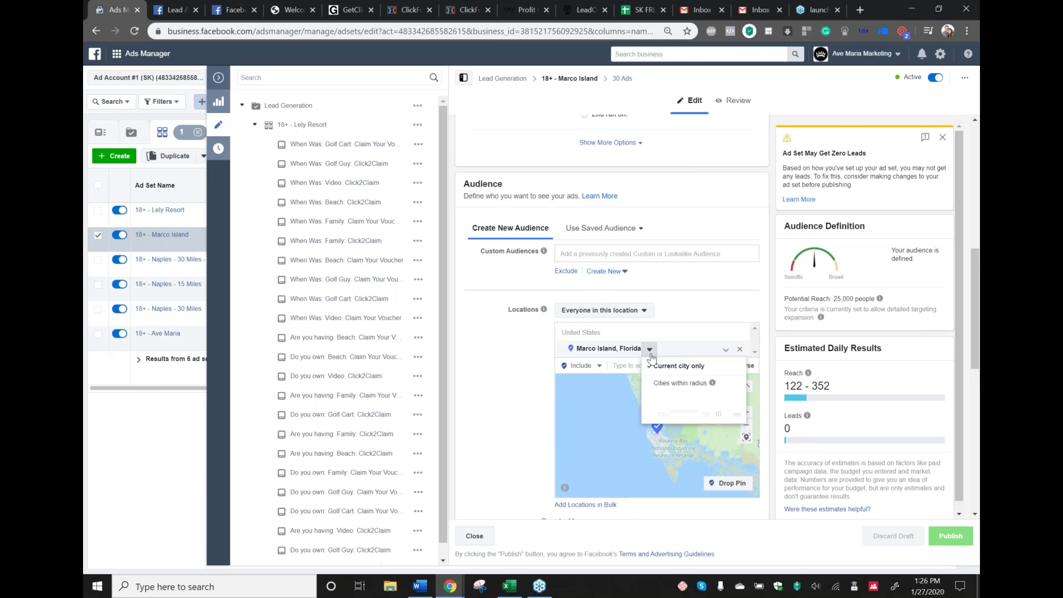
left_click(511, 476)
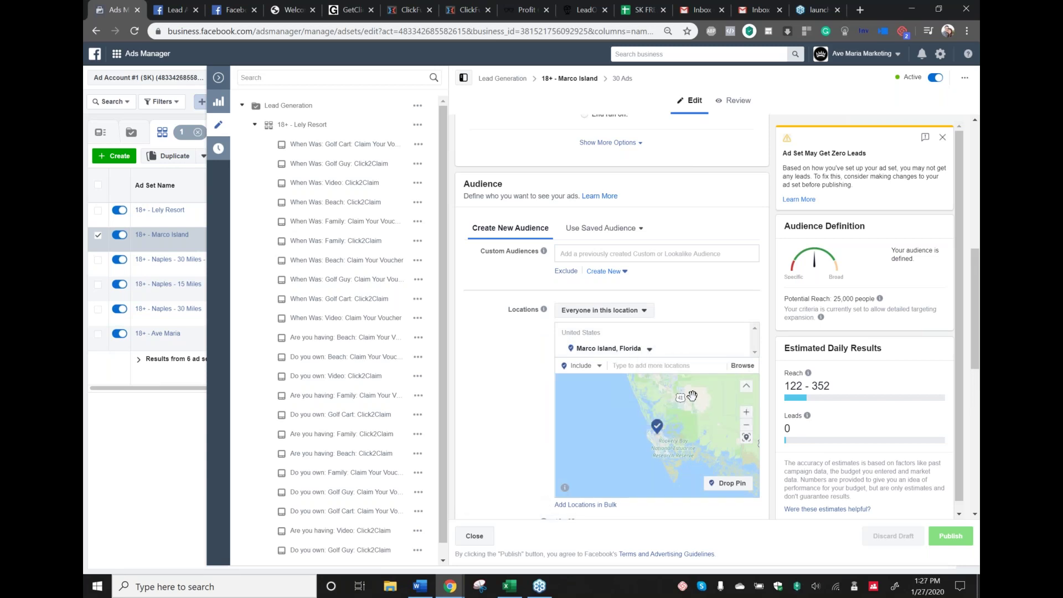
Edit the ad set's detailed targeting and turn off its expansion to reach more people.
scroll(486, 400, "down", 1)
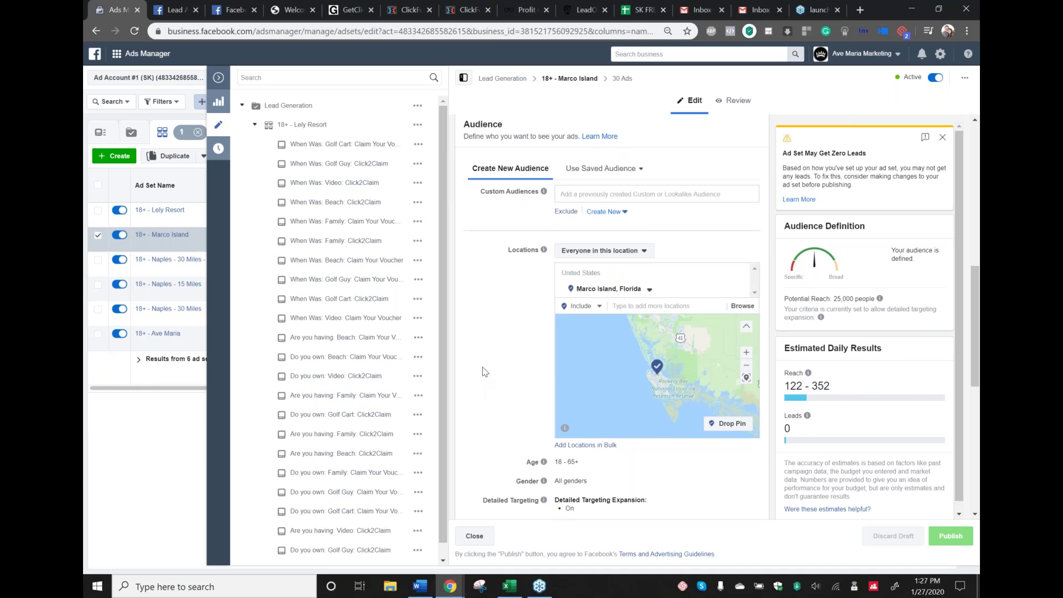
scroll(485, 371, "down", 1)
mouse_move(582, 453)
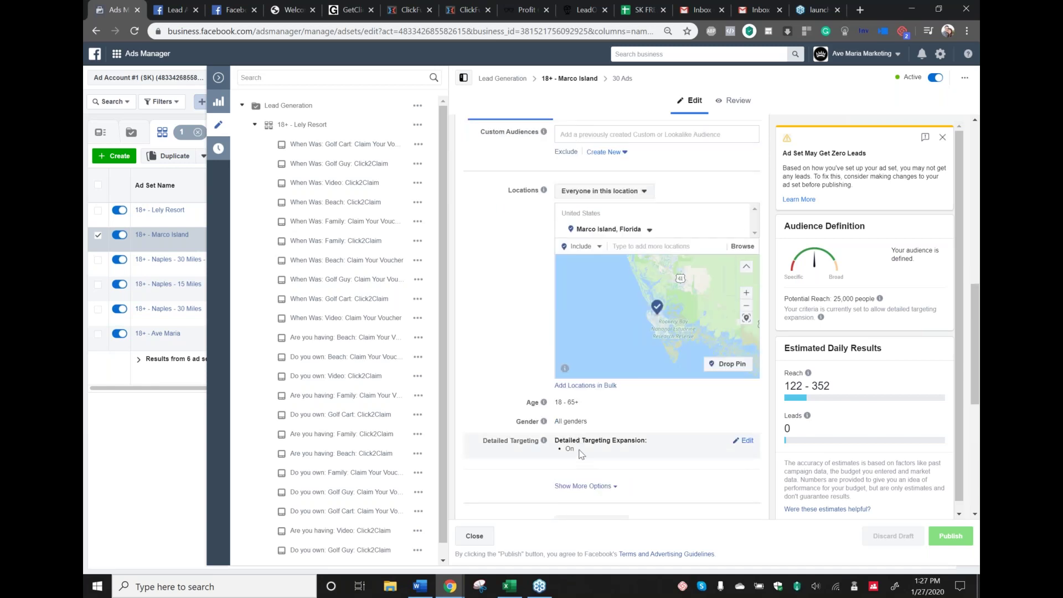
left_click(747, 441)
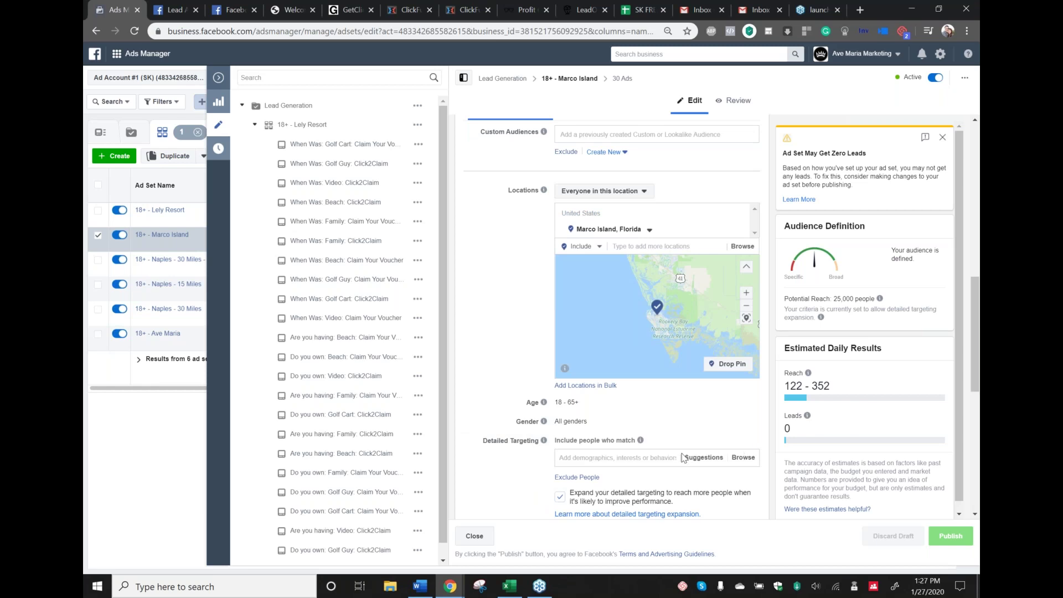
scroll(646, 435, "down", 2)
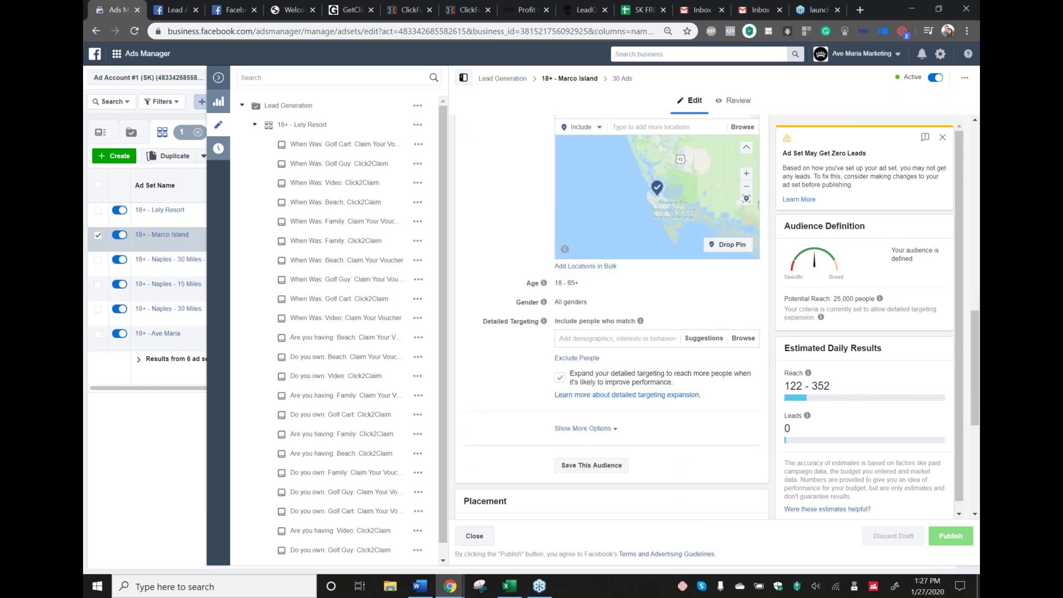
left_click(560, 379)
left_click(656, 367)
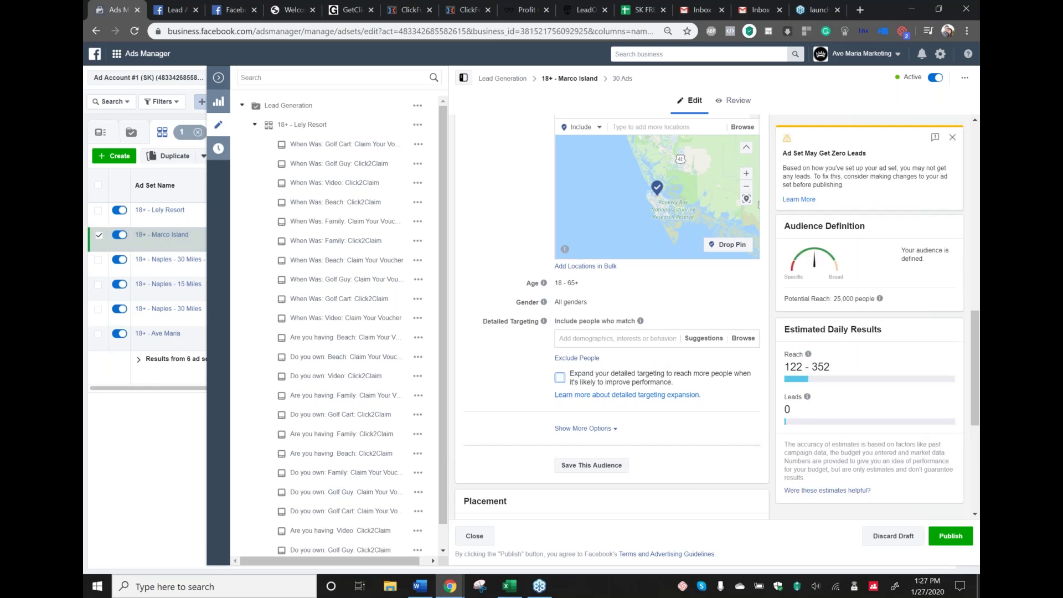
Review the Marco Island ad set's location map, placement, and optimization and delivery settings.
scroll(628, 385, "up", 1)
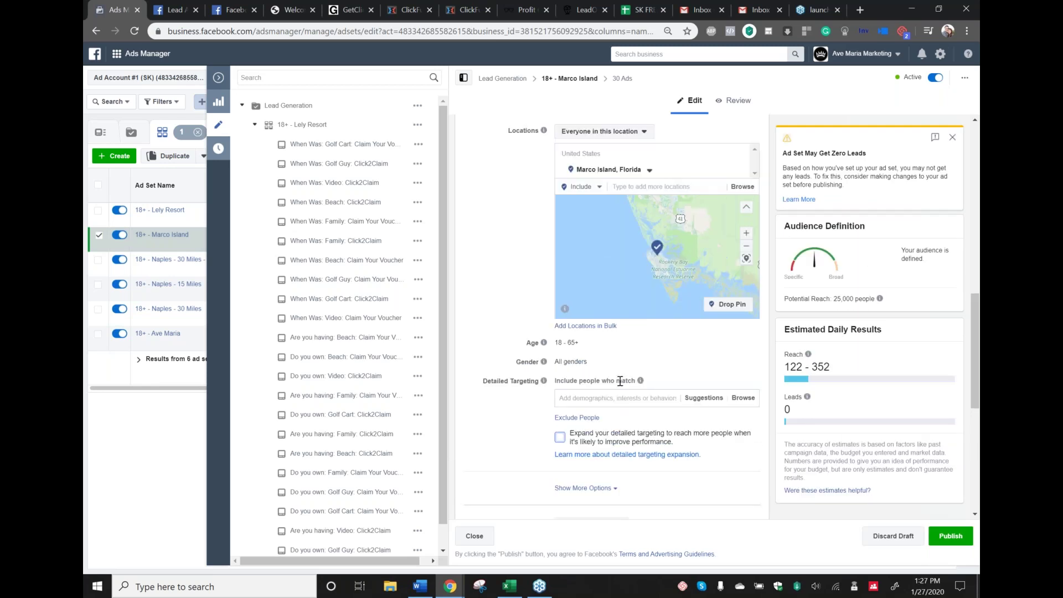
scroll(495, 363, "up", 1)
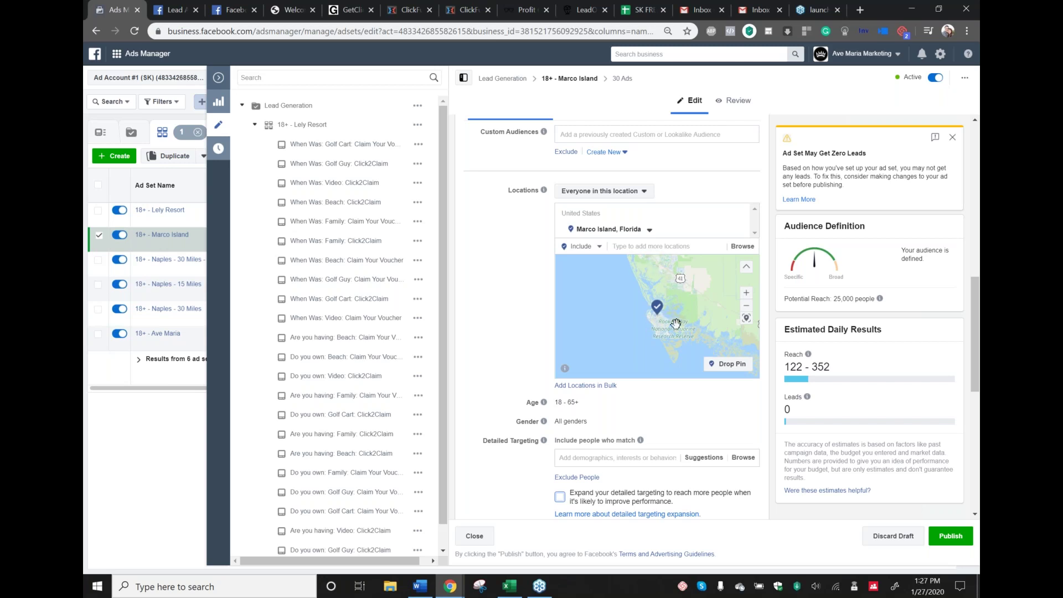
scroll(619, 407, "down", 2)
scroll(619, 407, "down", 5)
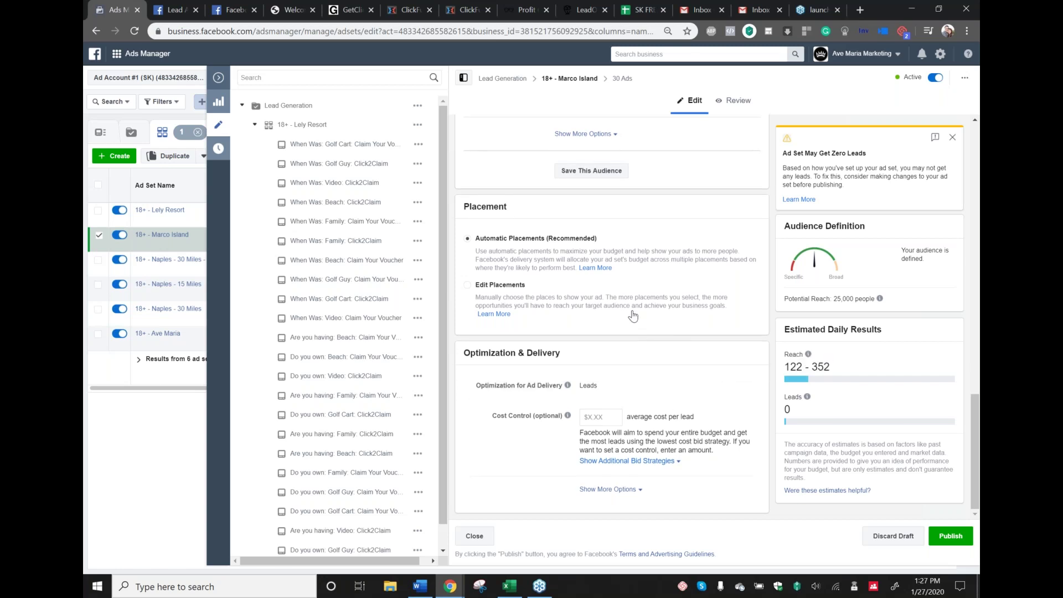
scroll(634, 314, "up", 3)
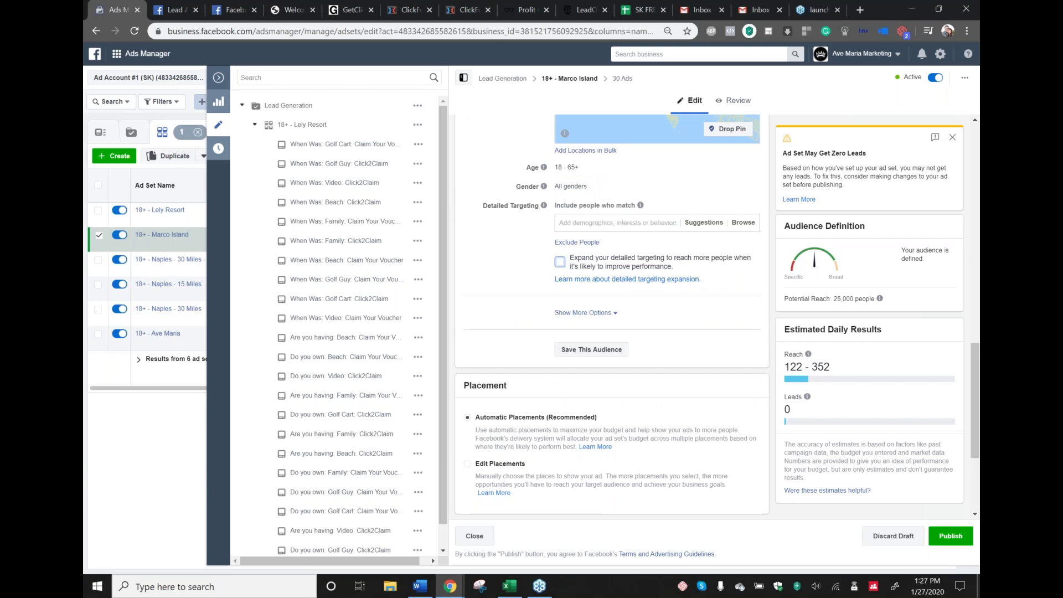
Read the help guide for the Ad Set May Get Zero Leads warning, close it and go back to the start of the ad set's settings.
left_click(789, 200)
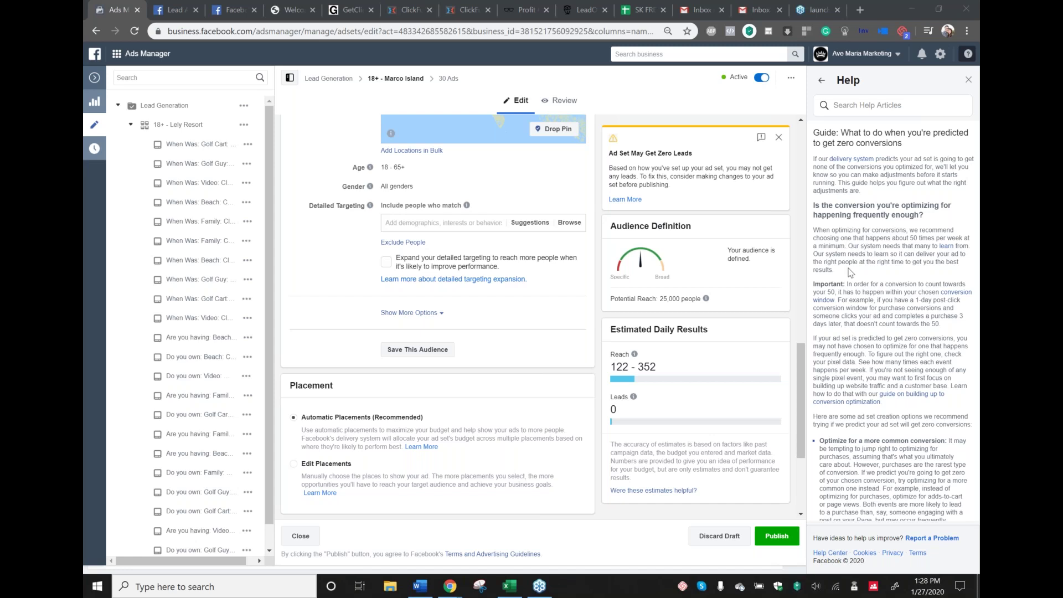
left_click(968, 79)
scroll(700, 394, "up", 15)
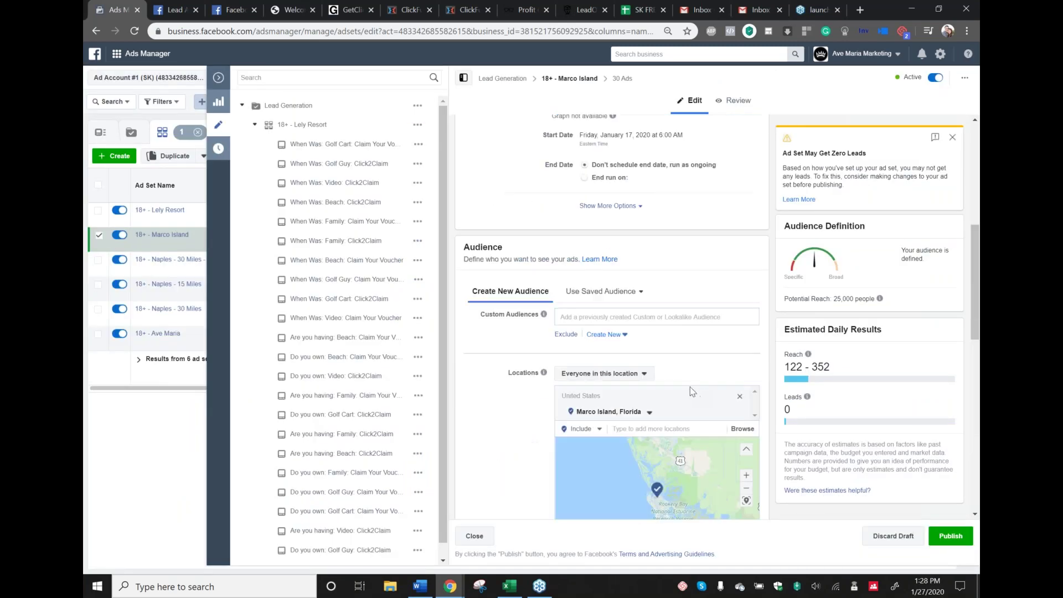
scroll(617, 390, "up", 1)
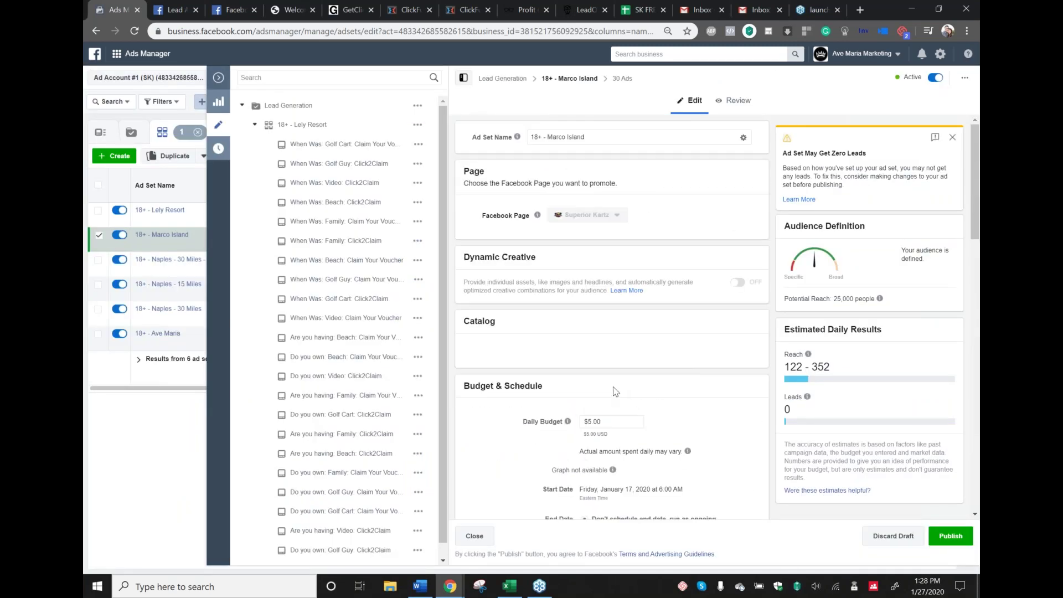
Check the Marco Island ad set's budget and schedule, dismiss the zero-leads warning and publish the changes.
scroll(618, 390, "down", 2)
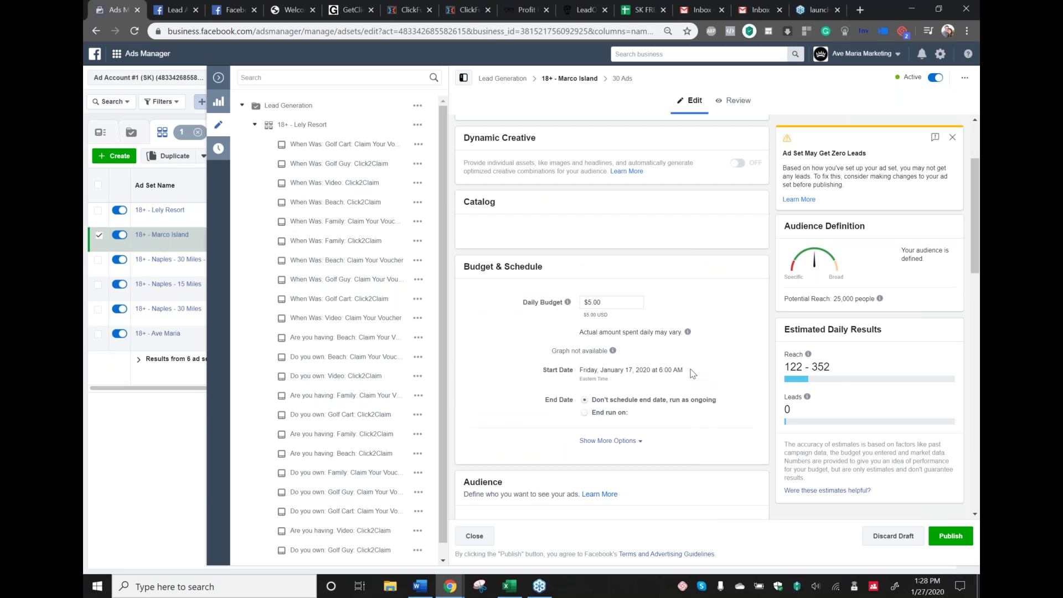
scroll(692, 374, "down", 2)
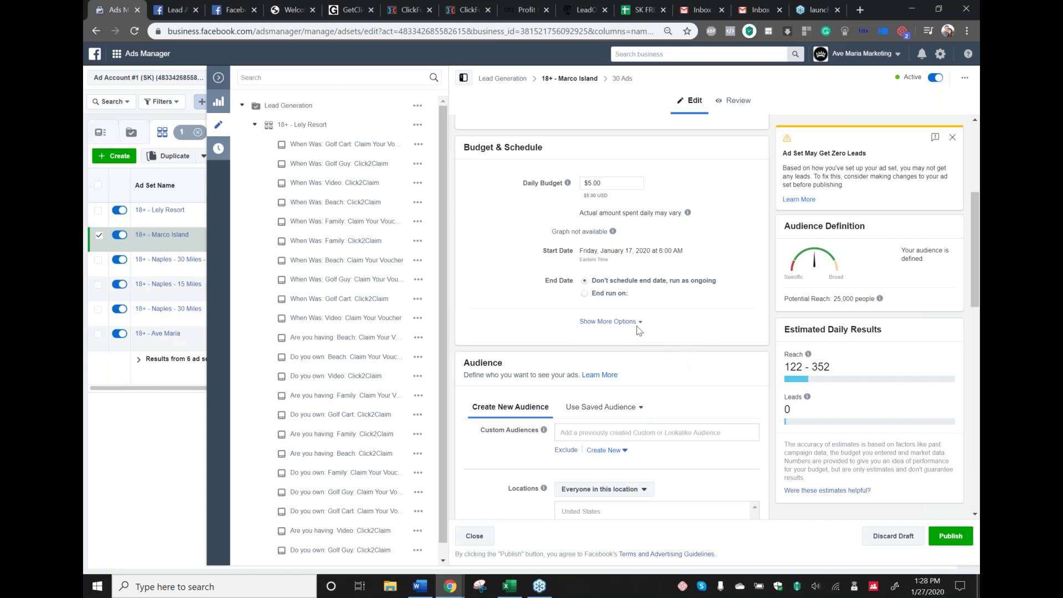
left_click(952, 137)
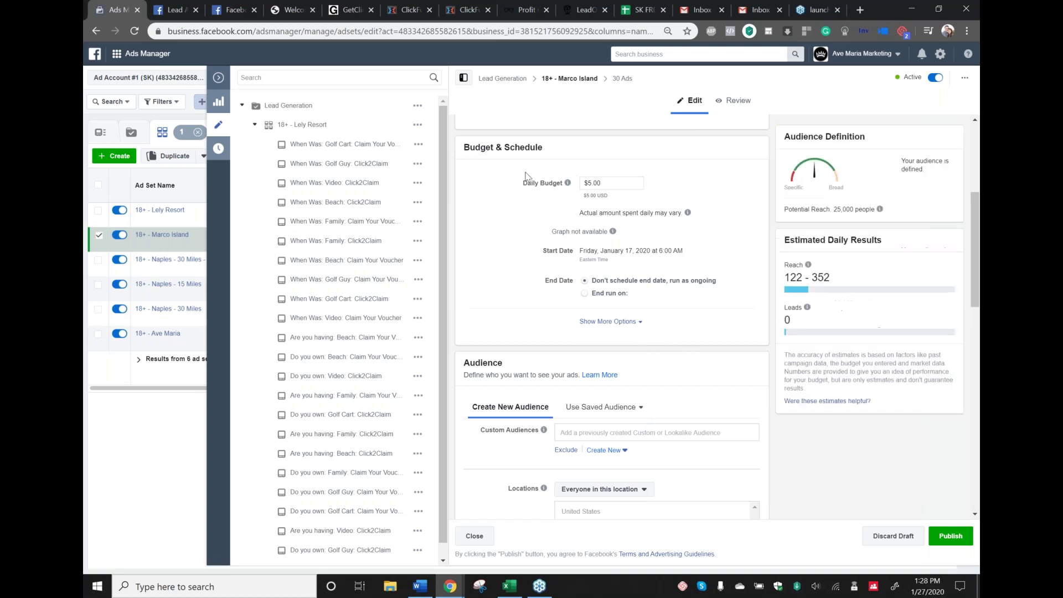
scroll(587, 302, "down", 10)
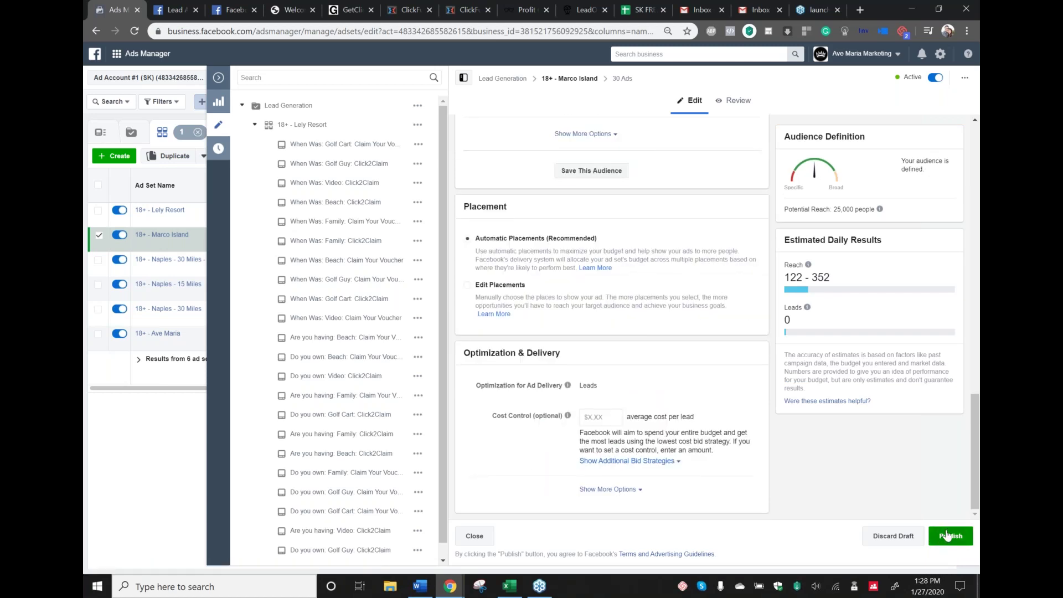
left_click(947, 535)
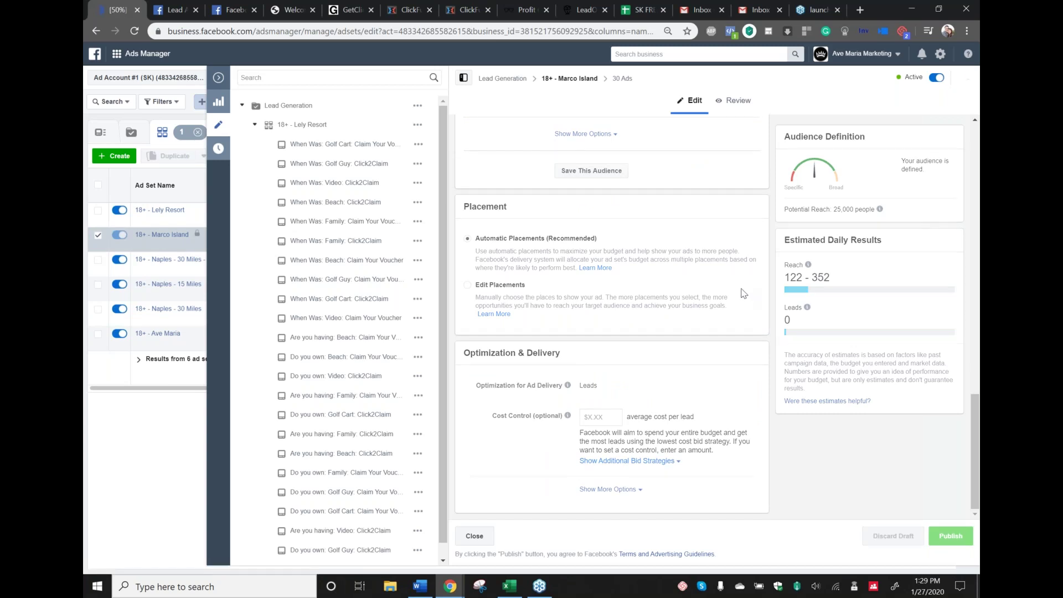
Close the ad set editor, dismiss the offer to publish draft items and deselect the Marco Island ad set.
left_click(220, 78)
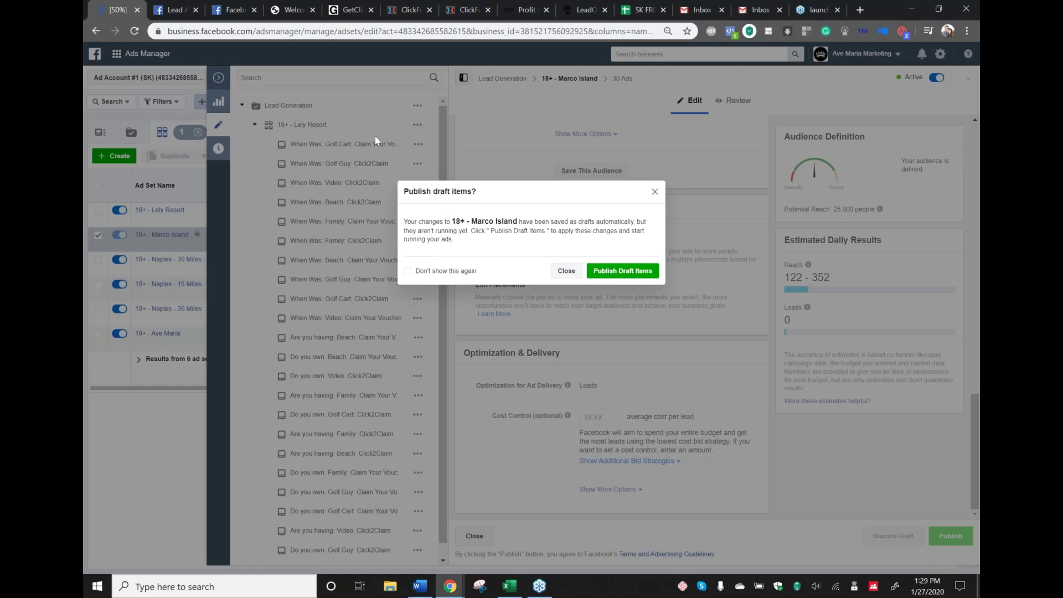
left_click(569, 271)
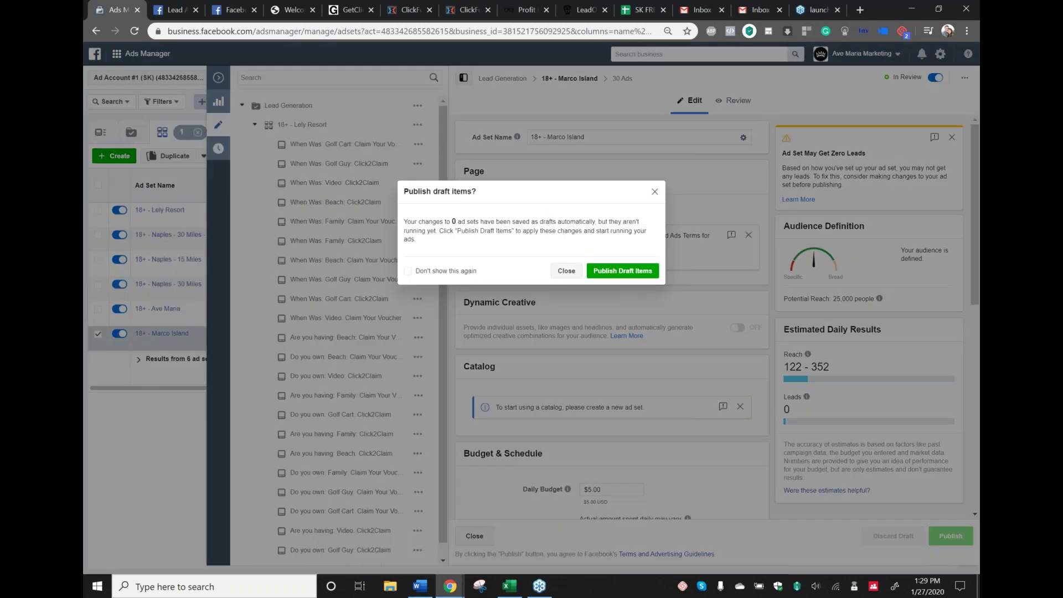
left_click(578, 272)
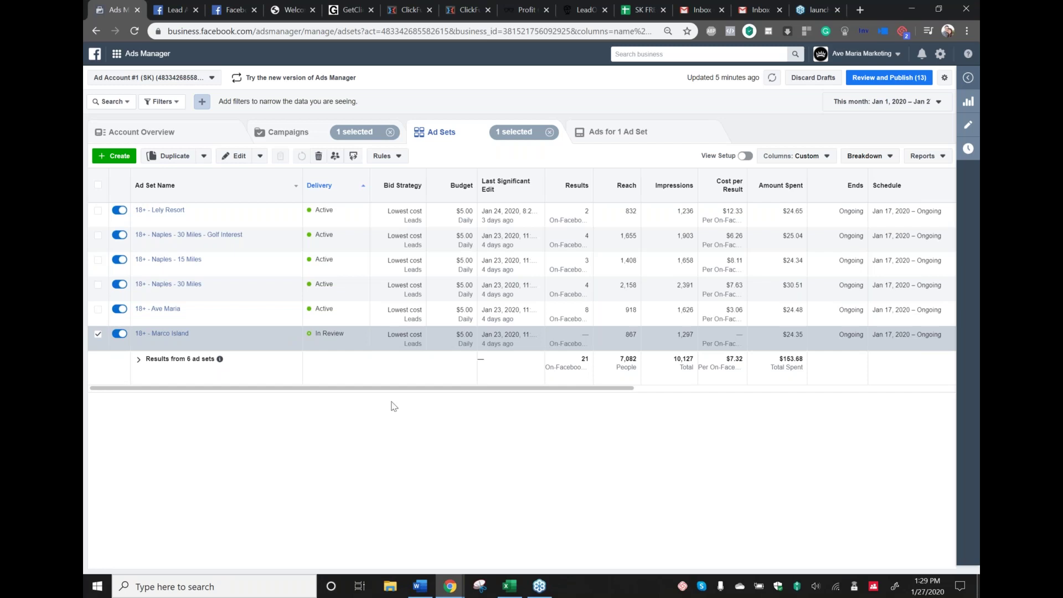
left_click(98, 335)
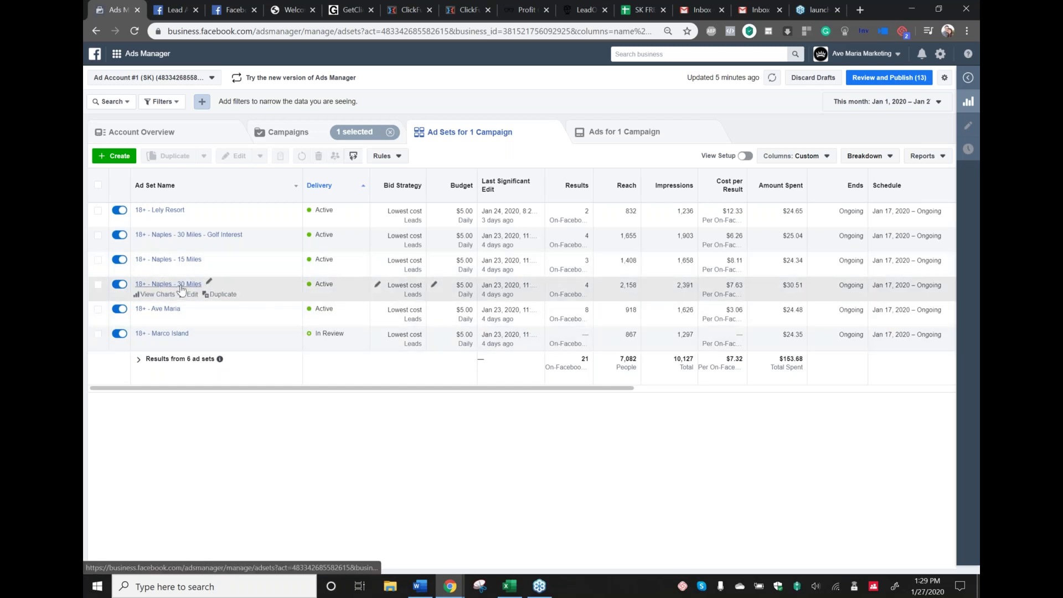
Select all six ad sets and examine the delivery, results, reach and impressions of their ads.
left_click(188, 292)
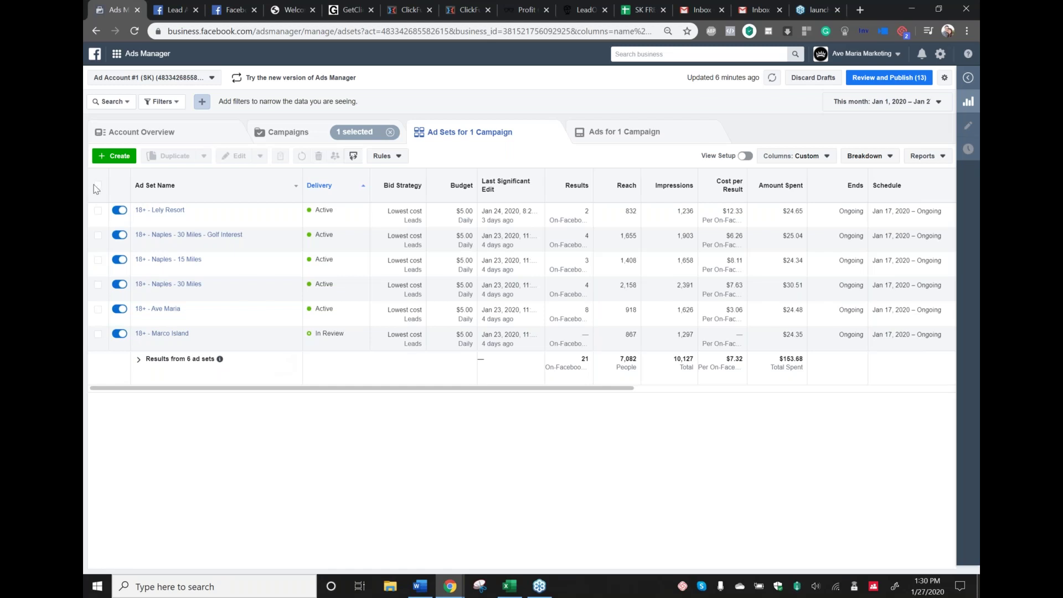
left_click(574, 136)
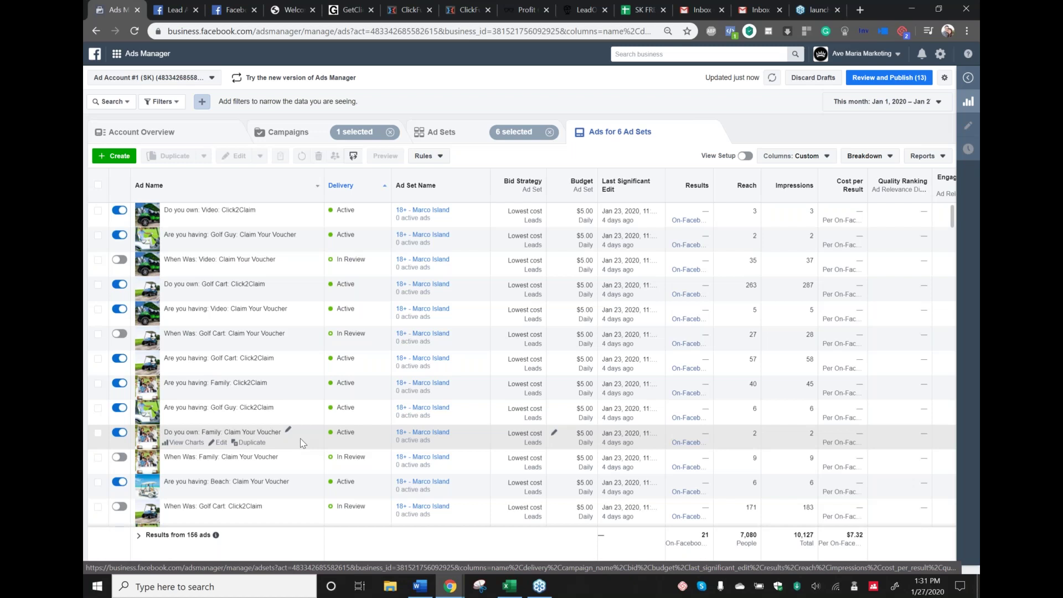
scroll(302, 443, "down", 6)
scroll(756, 439, "up", 5)
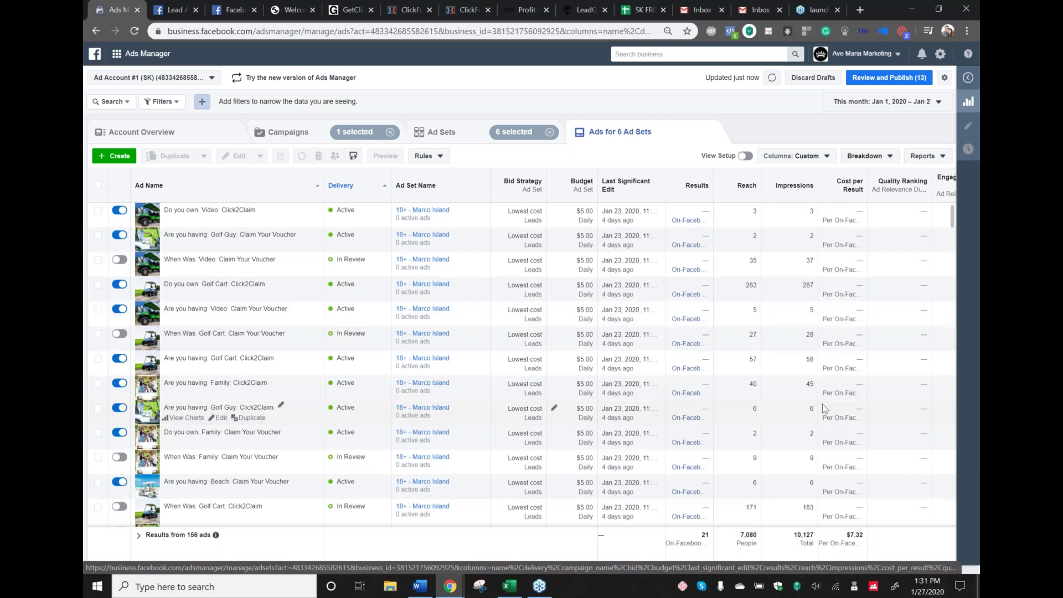
scroll(823, 405, "down", 3)
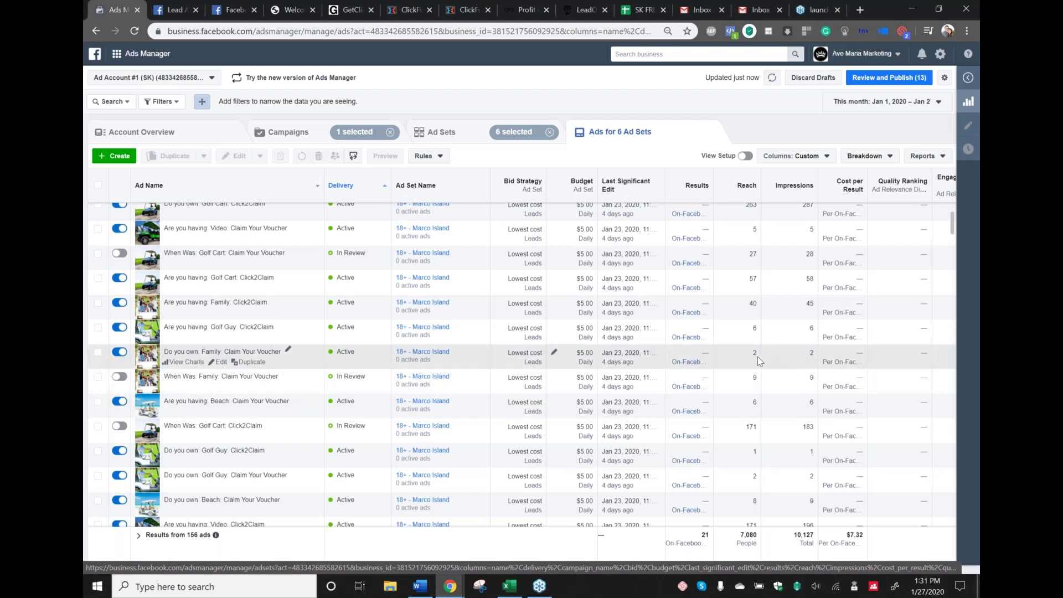
scroll(709, 429, "down", 5)
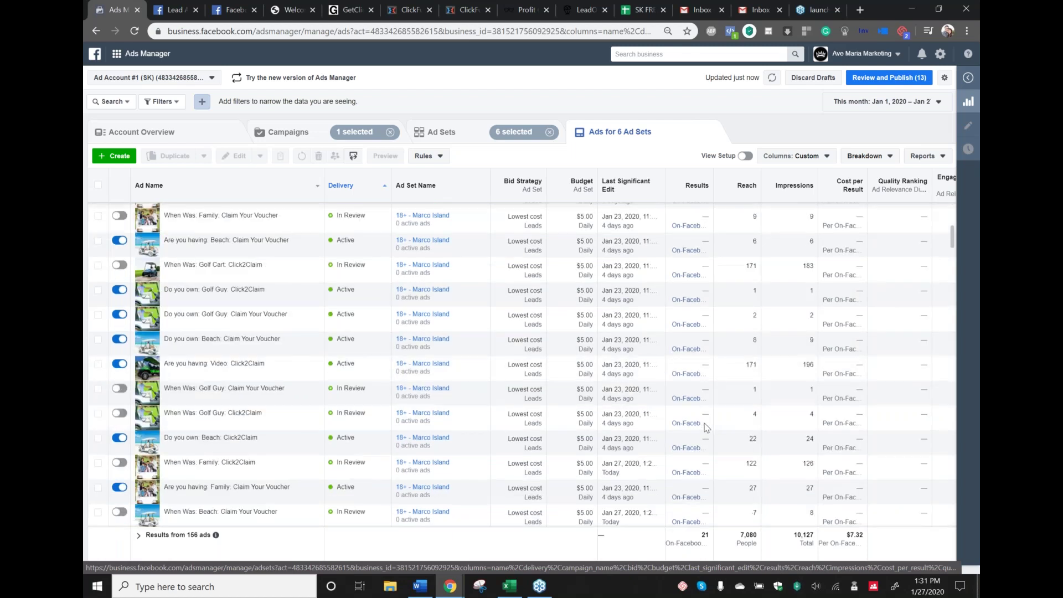
scroll(695, 405, "down", 2)
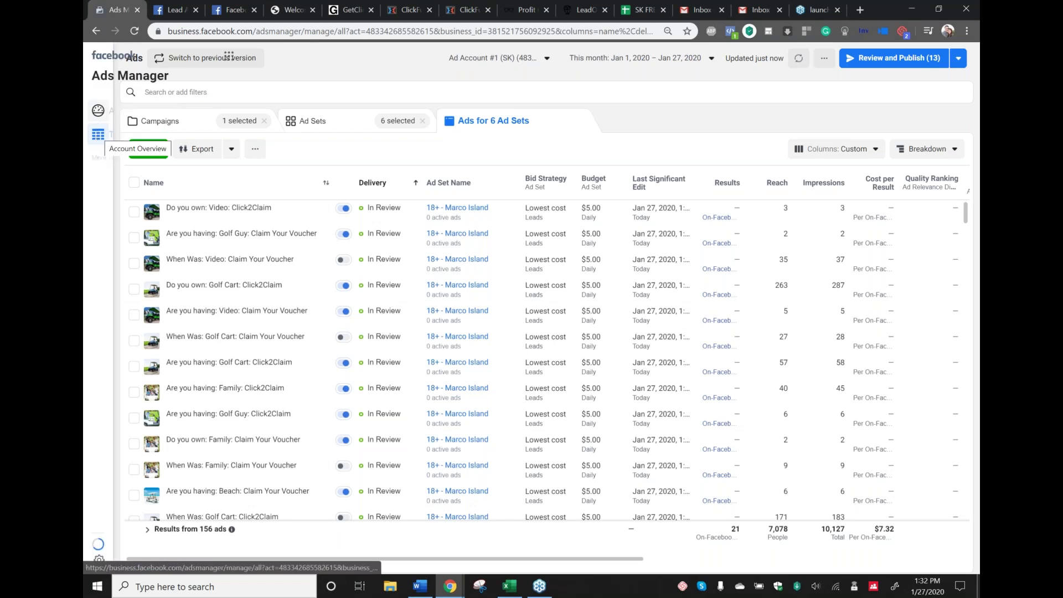
Reveal the additional Ads Manager tools and open the Creatives report.
mouse_move(98, 135)
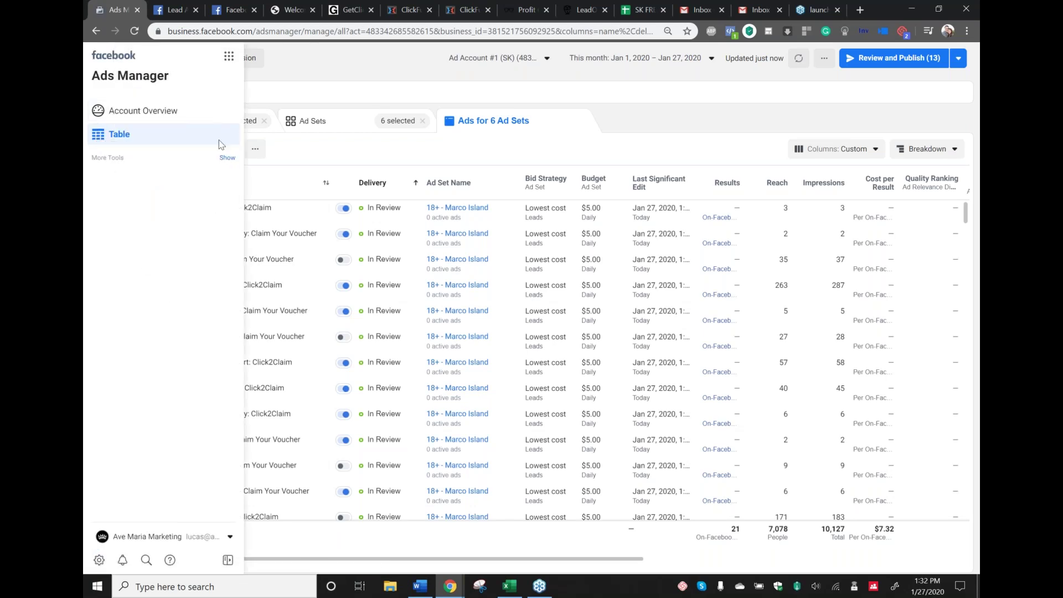
left_click(228, 158)
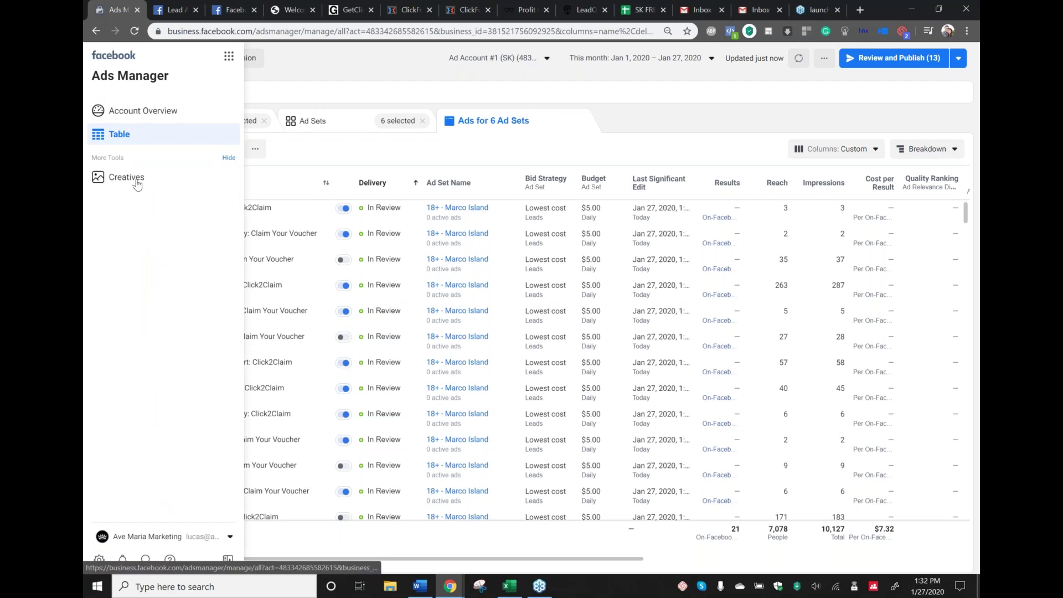
left_click(127, 177)
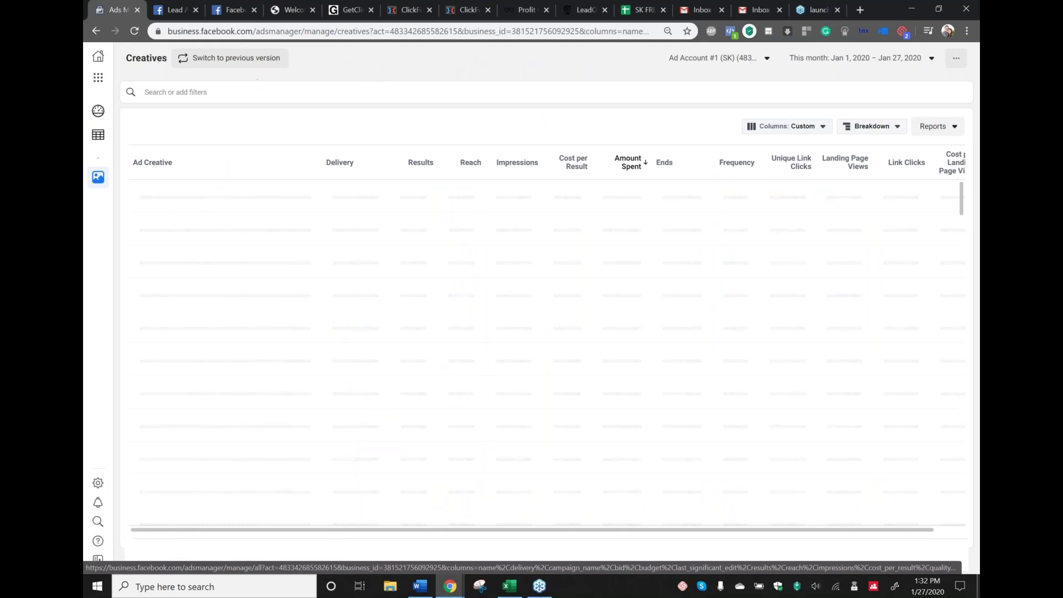
Clear the campaign selection to list all ad sets and check the error notice on the Naples - 30 Miles golf interest ad set.
left_click(98, 135)
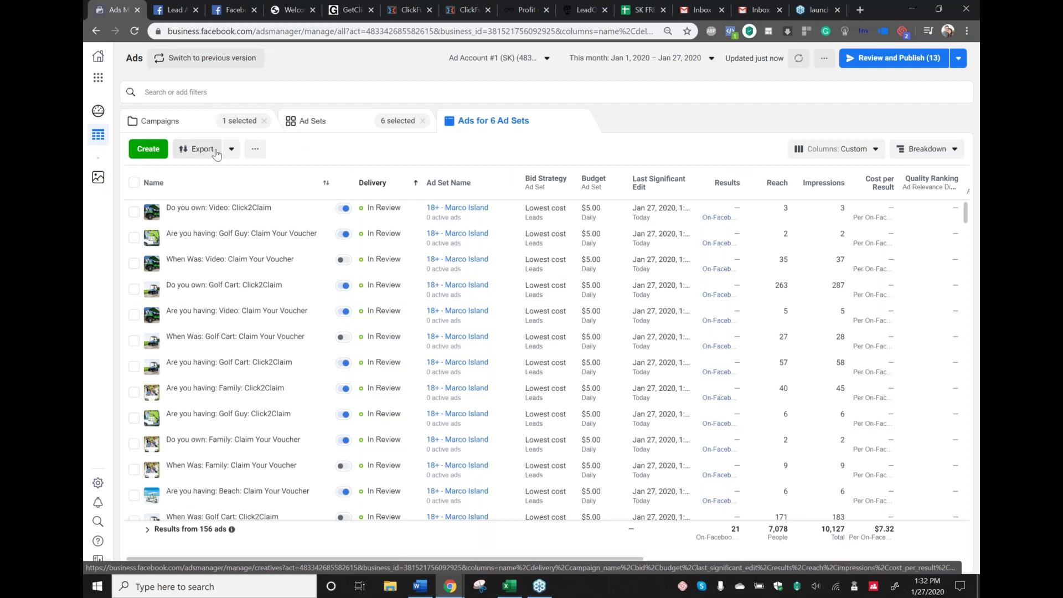
left_click(364, 120)
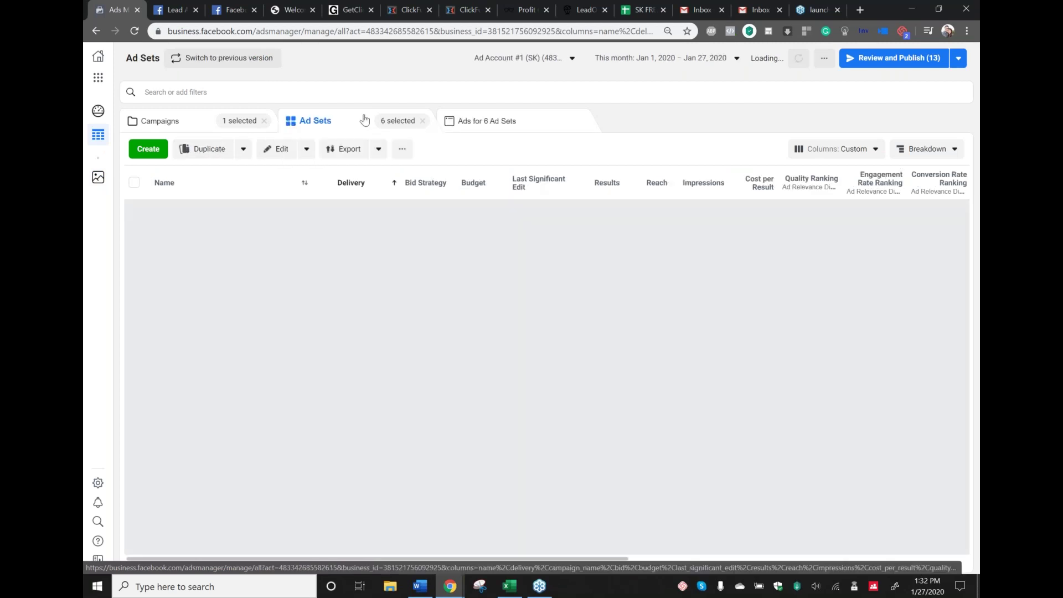
left_click(160, 121)
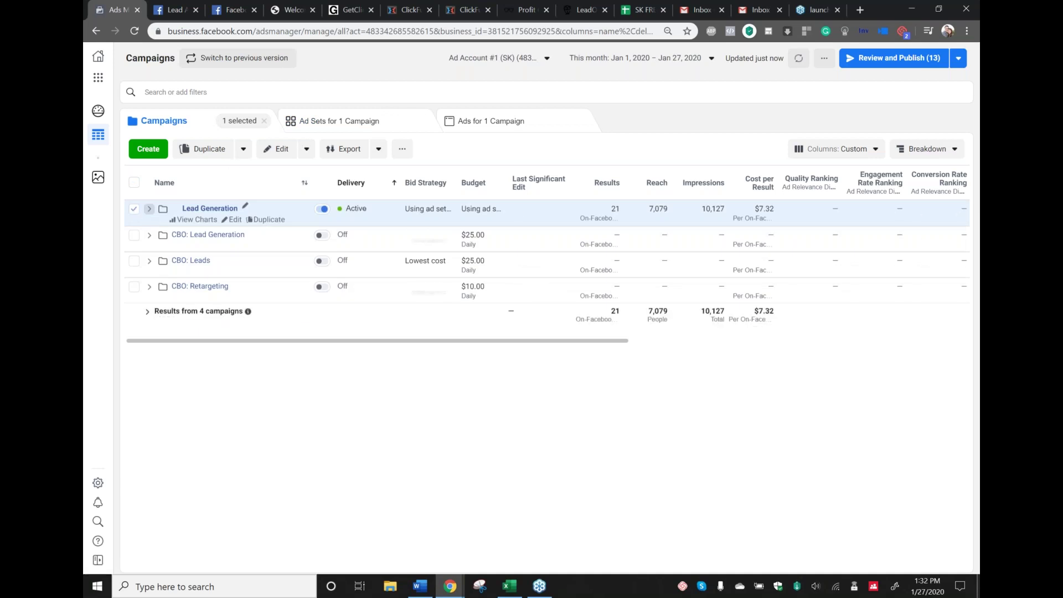
left_click(264, 121)
left_click(354, 126)
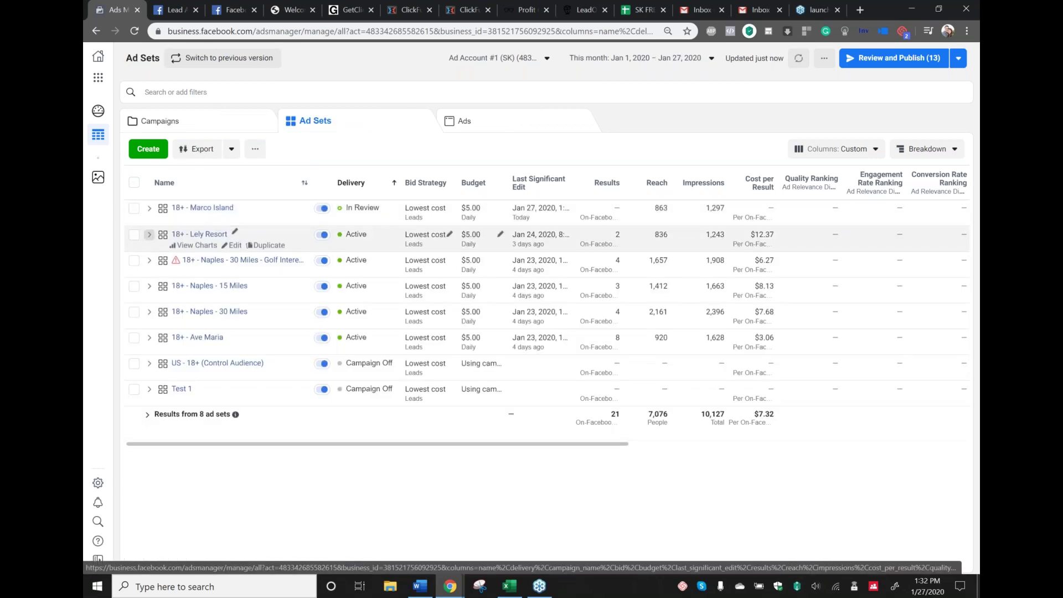
mouse_move(175, 266)
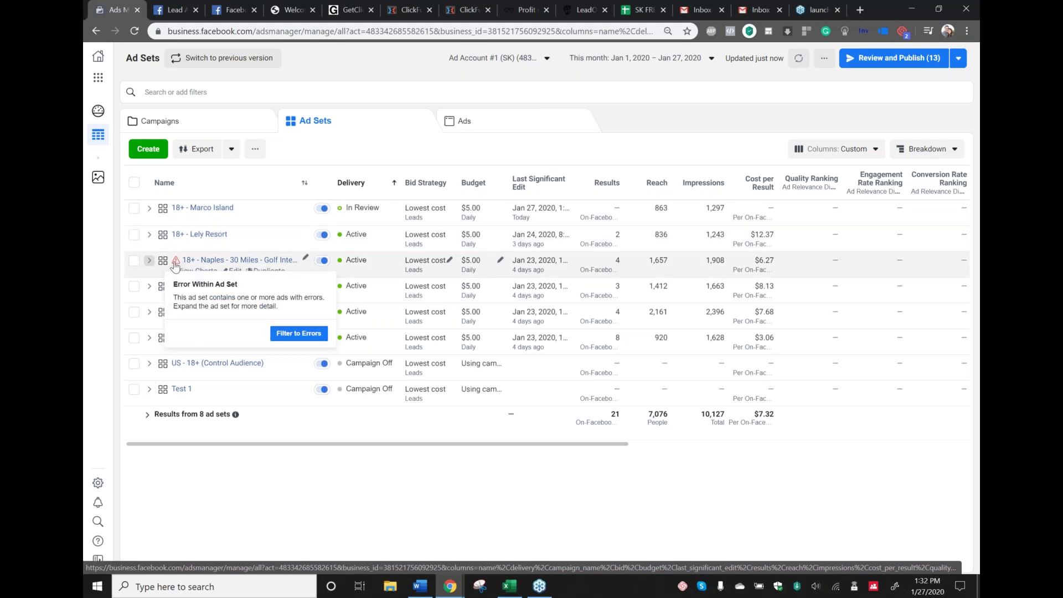
Open the Creatives report and compare the ad creatives' delivery, results, cost per result and amount spent across the whole list.
left_click(125, 182)
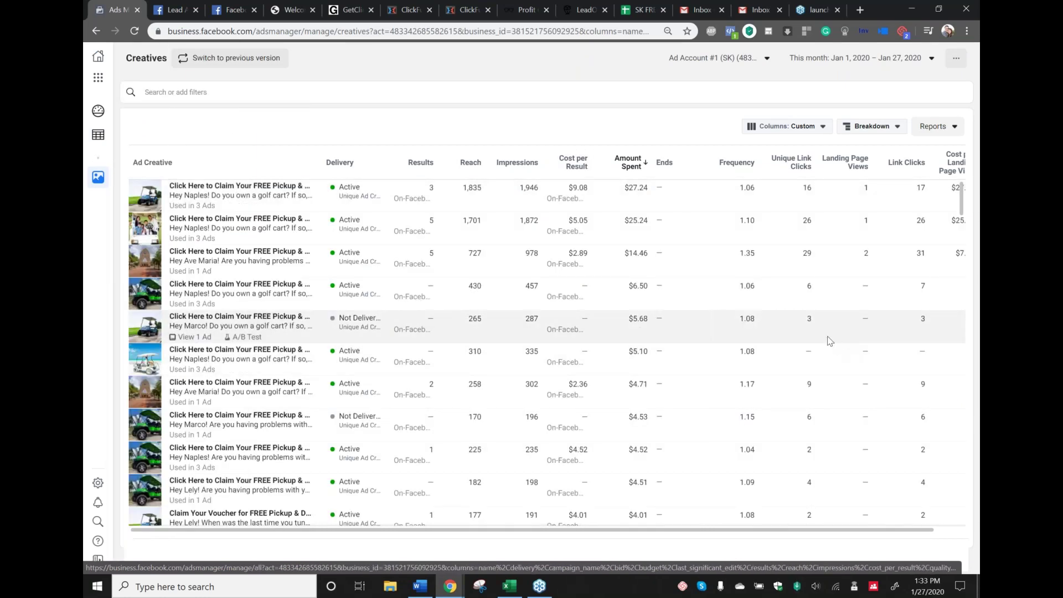
scroll(829, 340, "down", 10)
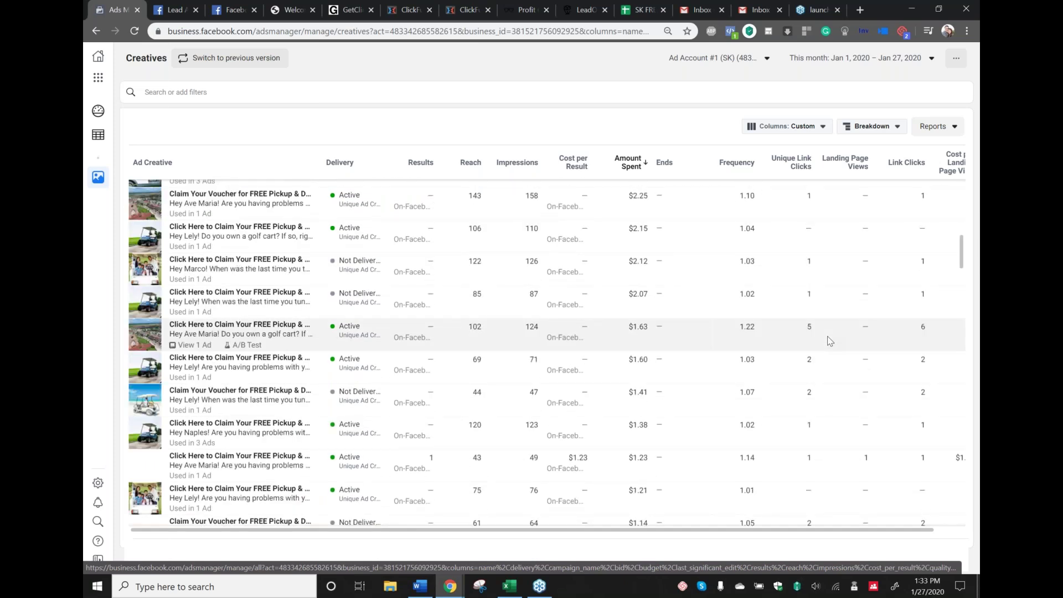
scroll(829, 341, "up", 10)
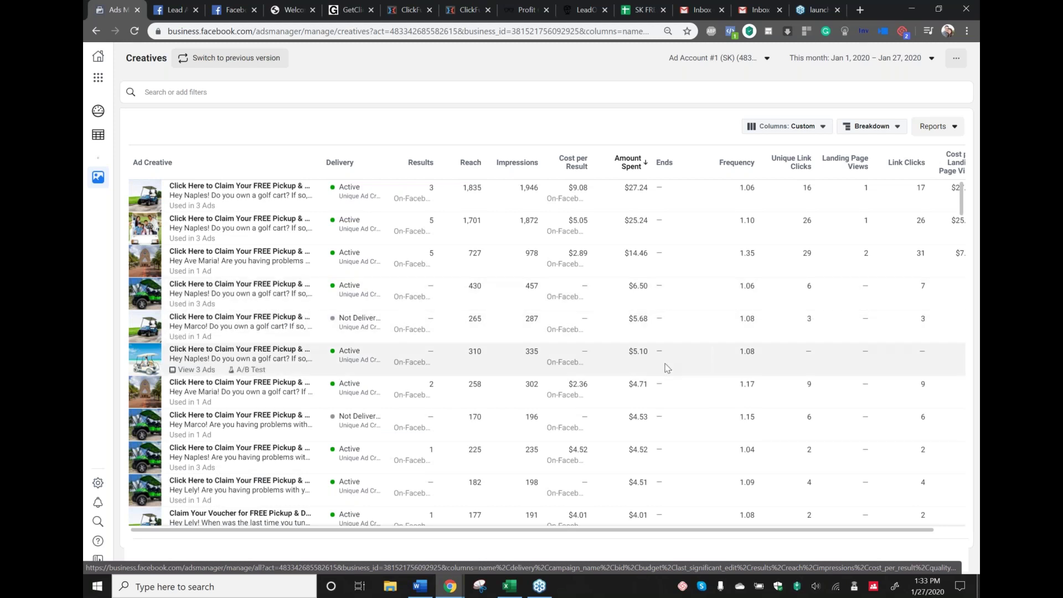
scroll(698, 351, "down", 15)
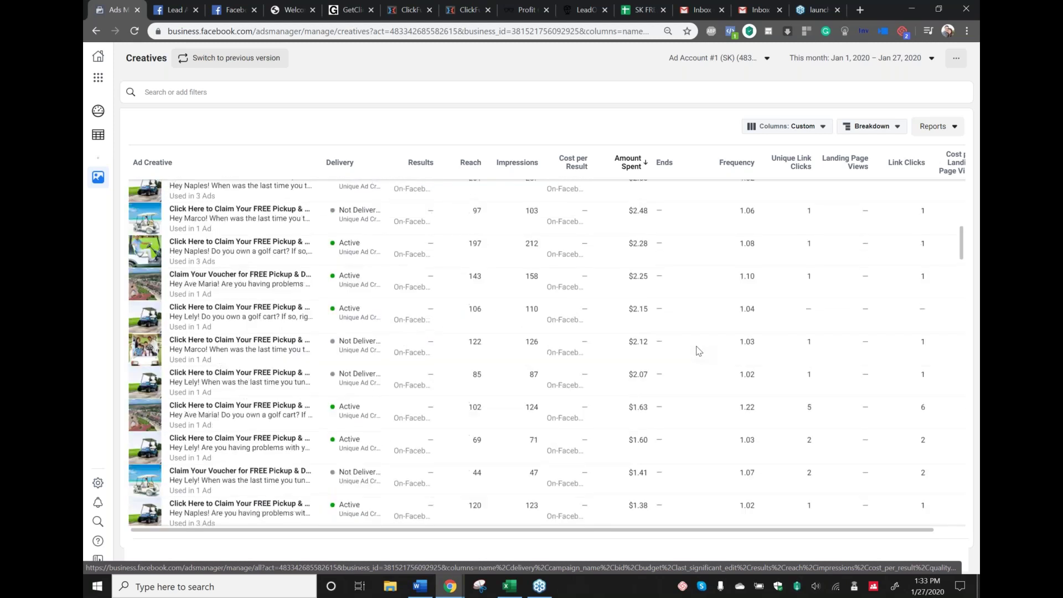
scroll(698, 350, "down", 10)
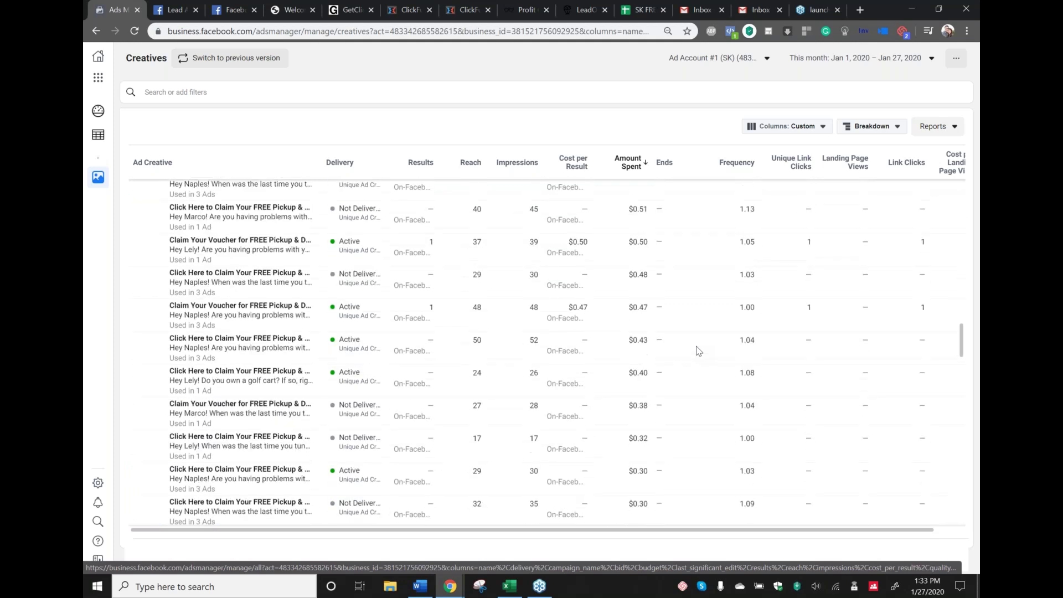
scroll(698, 351, "down", 2)
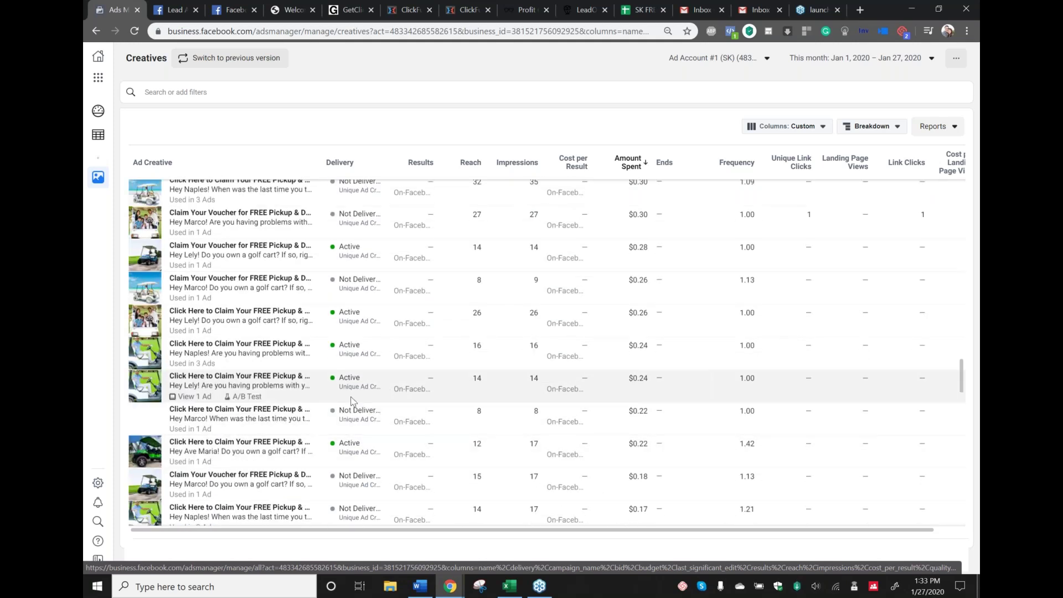
scroll(332, 393, "down", 8)
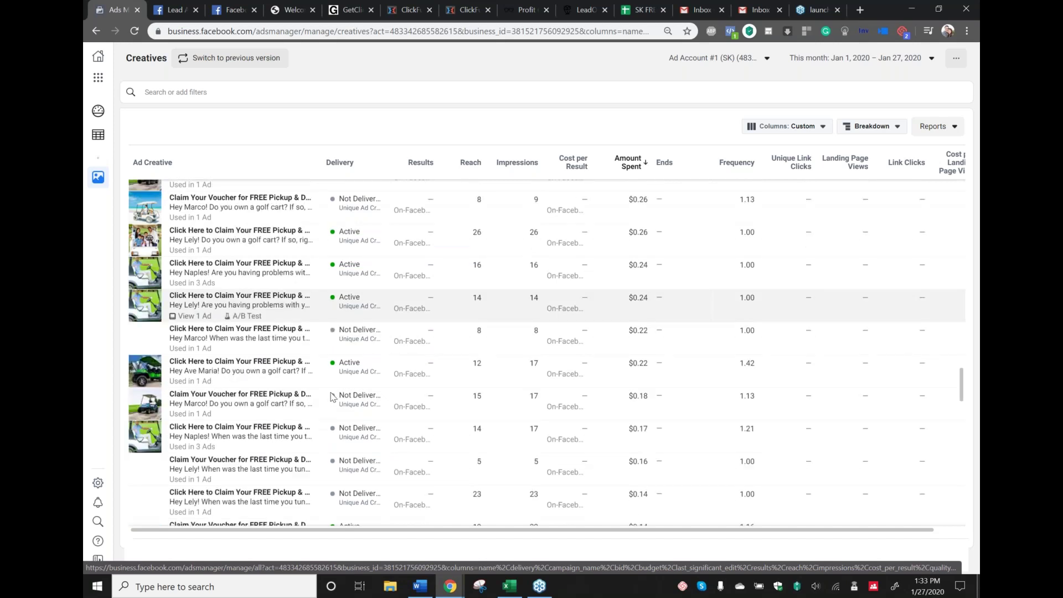
scroll(326, 393, "down", 10)
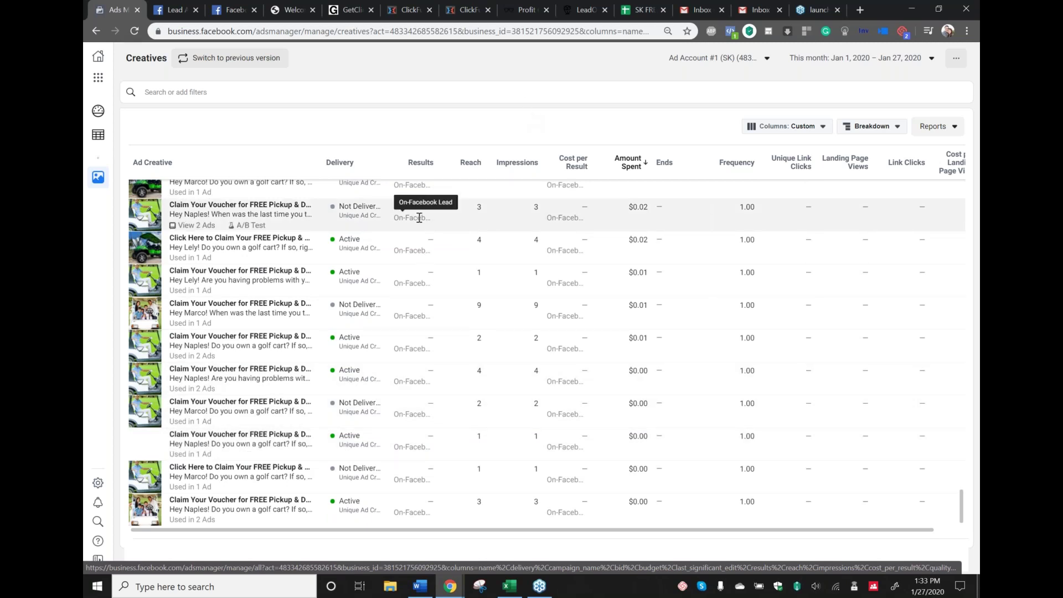
scroll(436, 380, "up", 15)
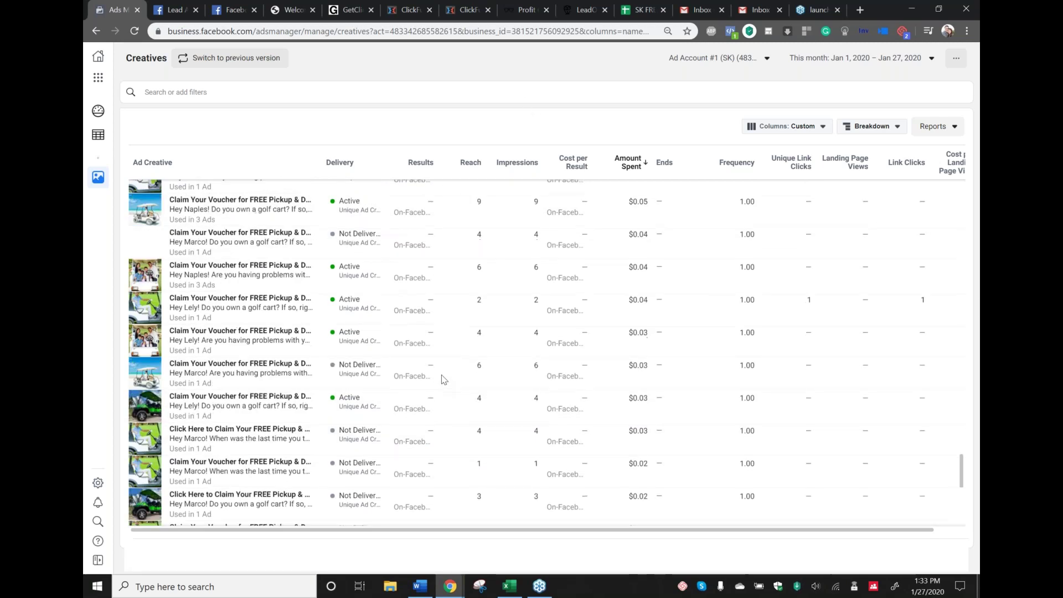
scroll(442, 373, "up", 10)
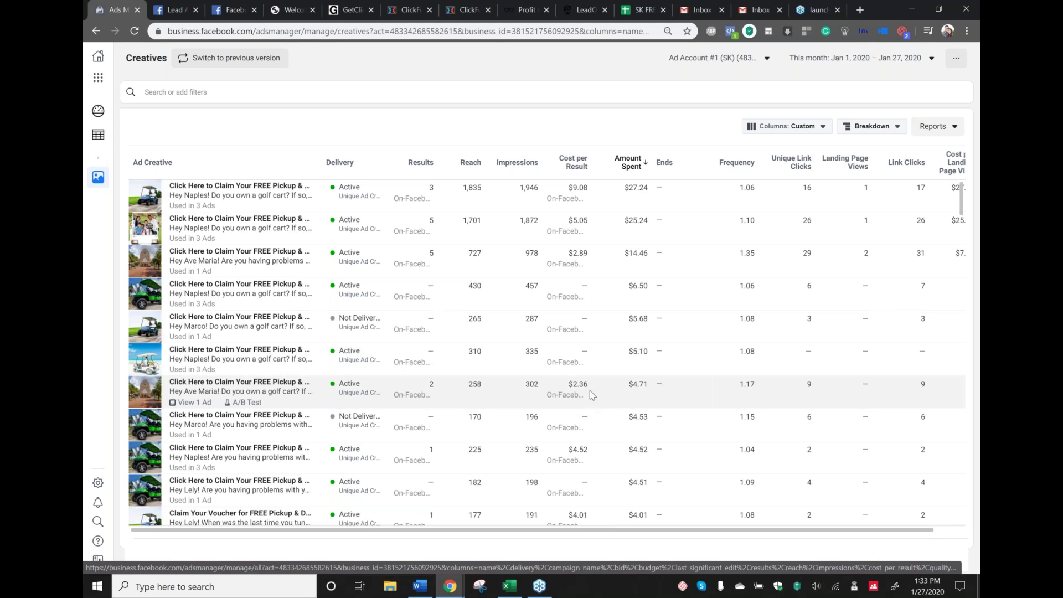
mouse_move(97, 182)
scroll(456, 367, "down", 2)
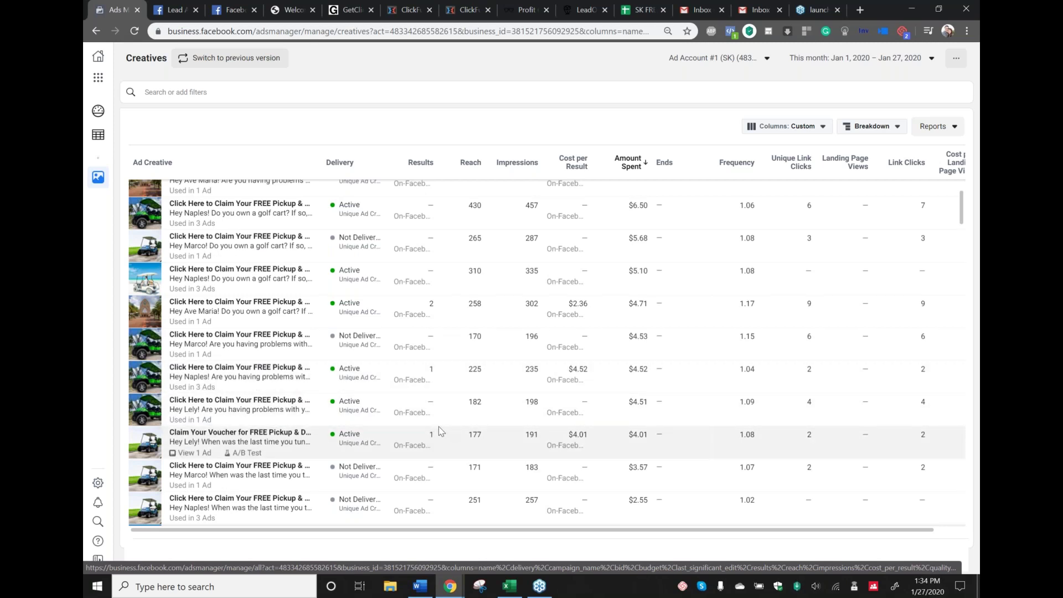
scroll(436, 387, "up", 2)
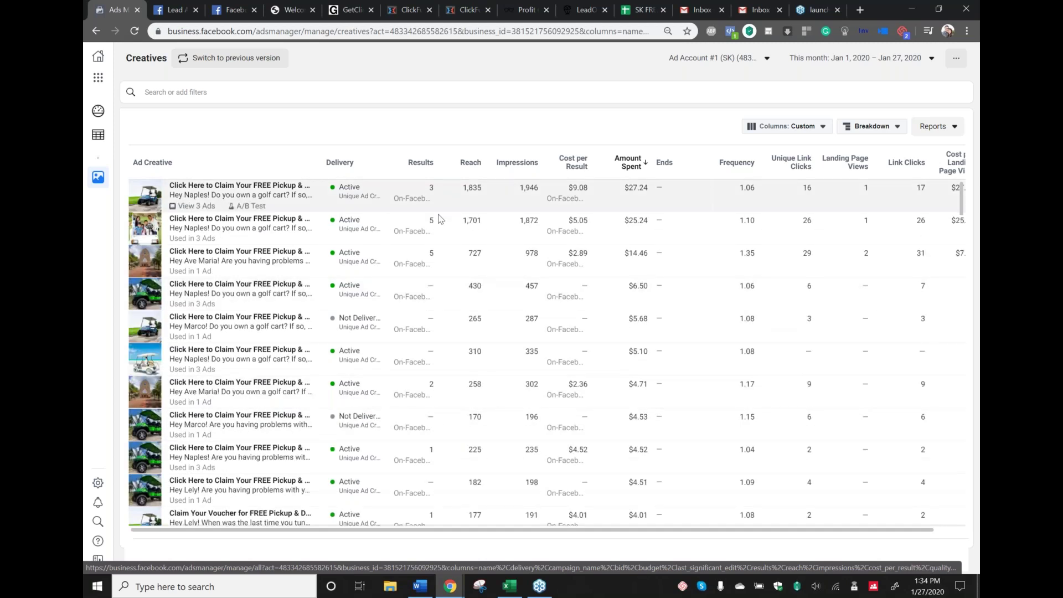
Examine the highest-spend creatives against the rest of the list, comparing results and cost per result and previewing the Ave Maria and Naples ads.
scroll(472, 383, "down", 15)
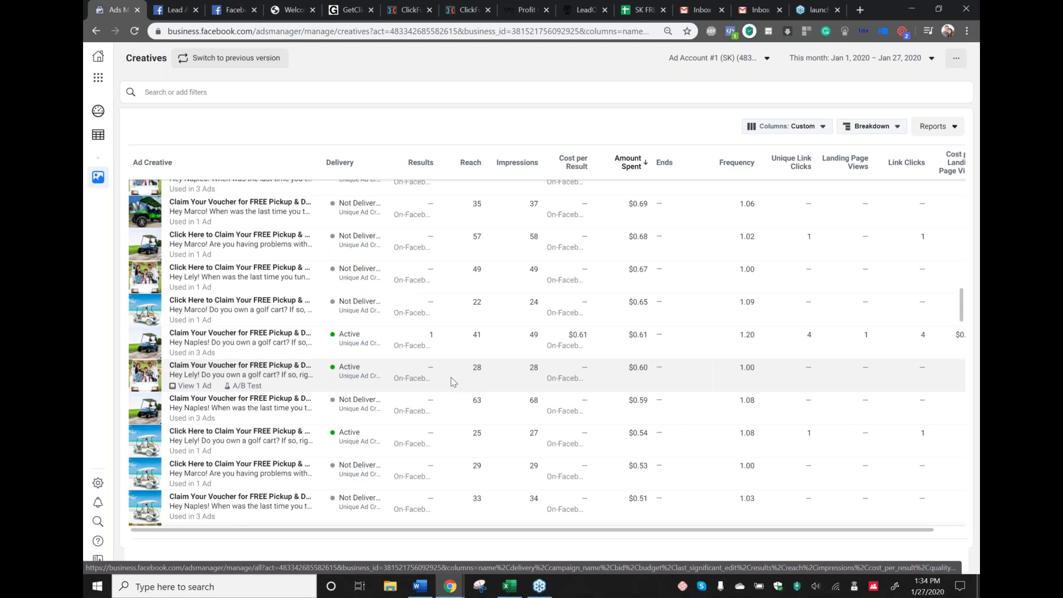
scroll(454, 381, "up", 15)
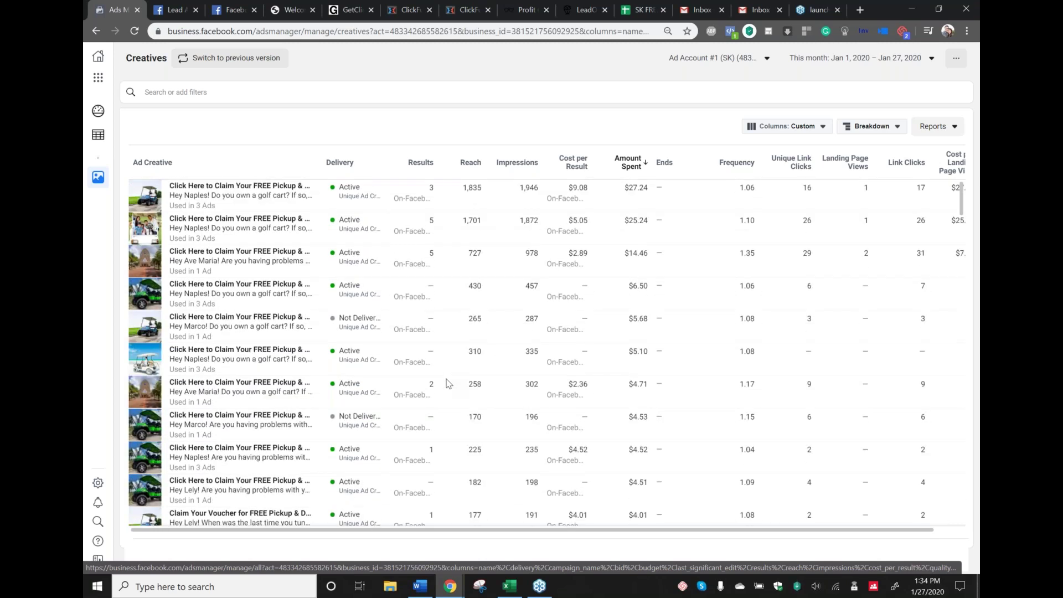
mouse_move(448, 382)
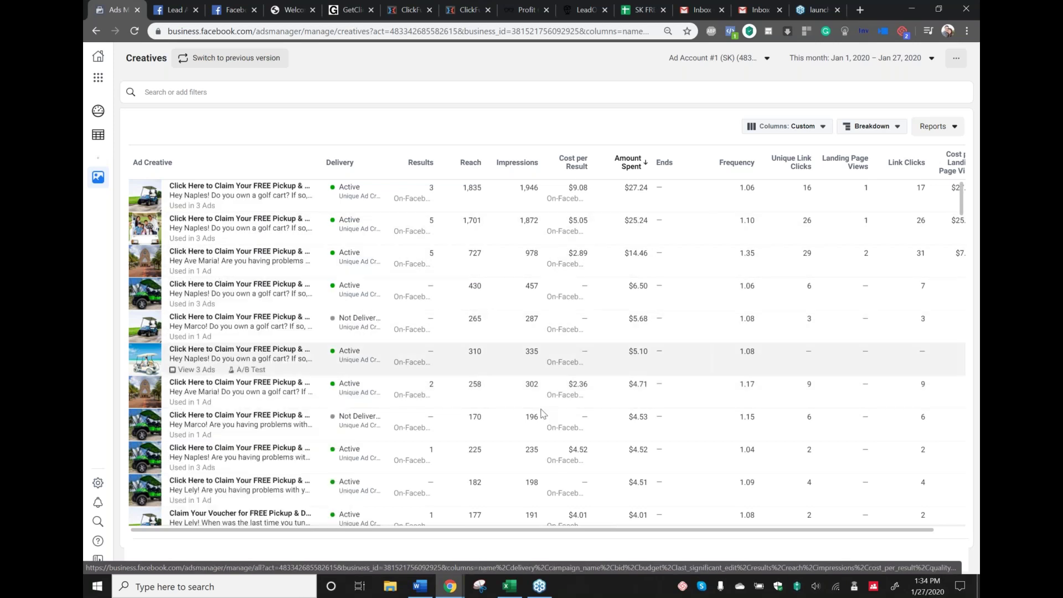
mouse_move(248, 239)
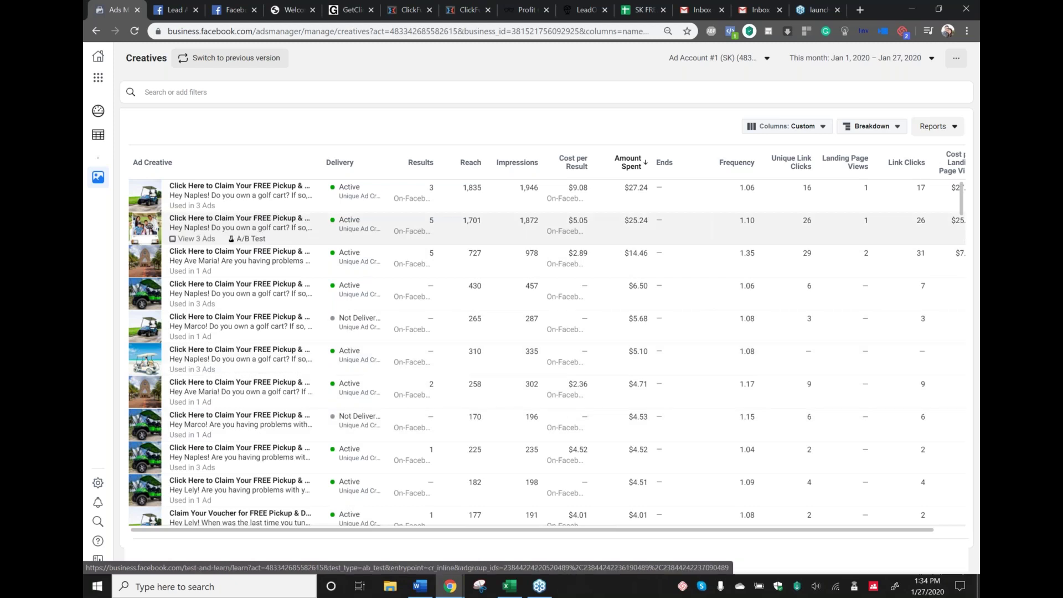
mouse_move(195, 277)
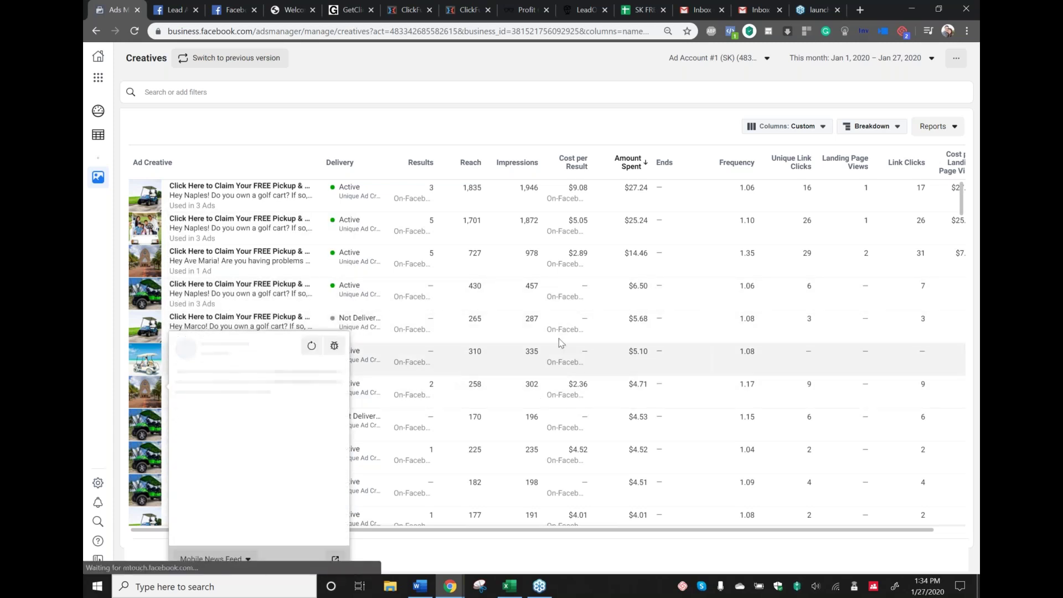
scroll(559, 332, "down", 2)
scroll(146, 354, "up", 2)
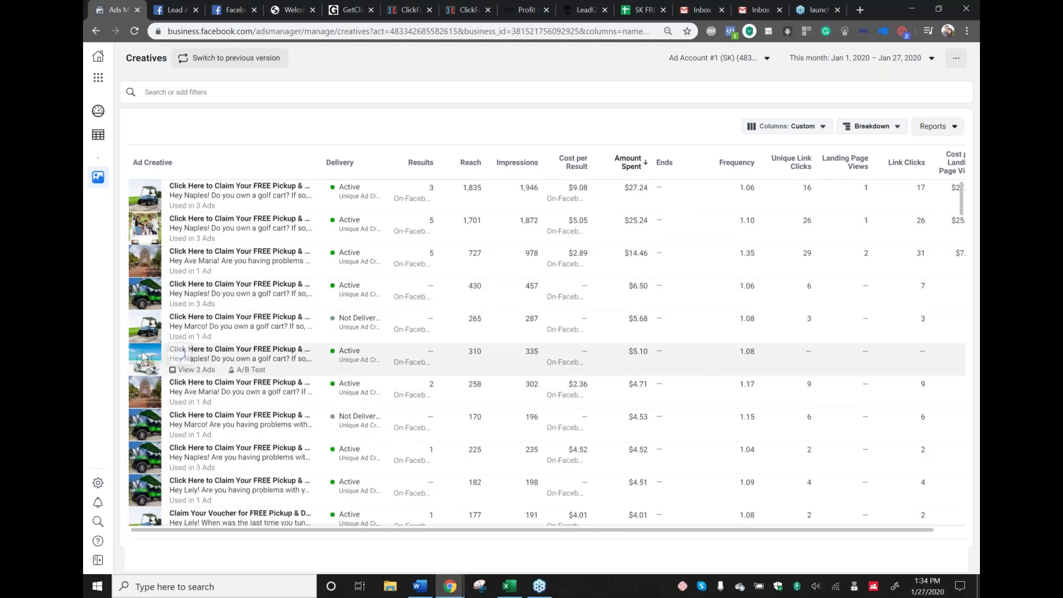
mouse_move(143, 356)
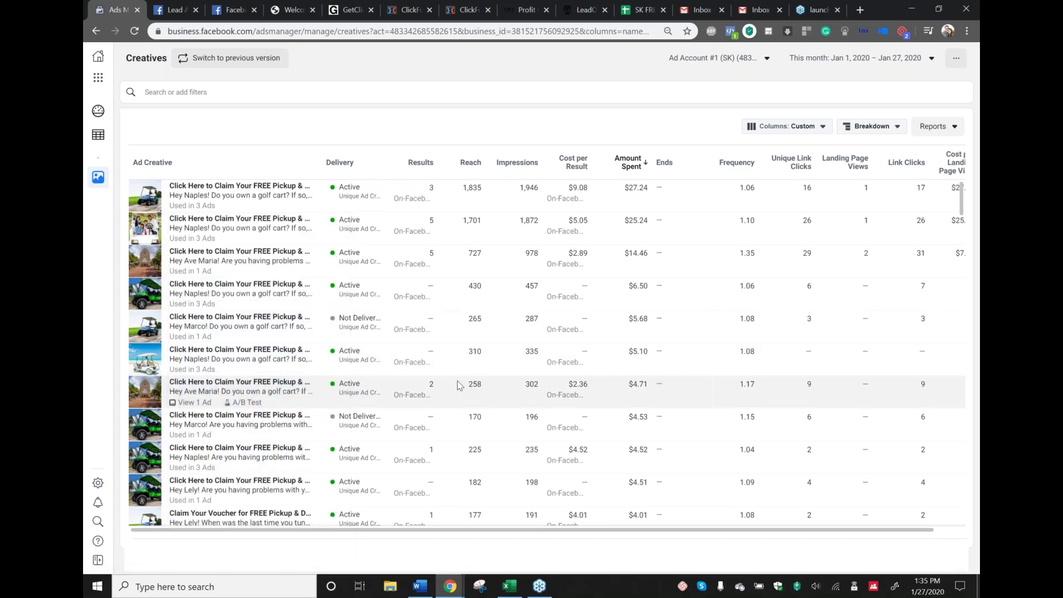
Review the lower-spend creatives further down the list for delivery, results and link clicks, including the Hey Lely family-image ad.
scroll(460, 382, "down", 10)
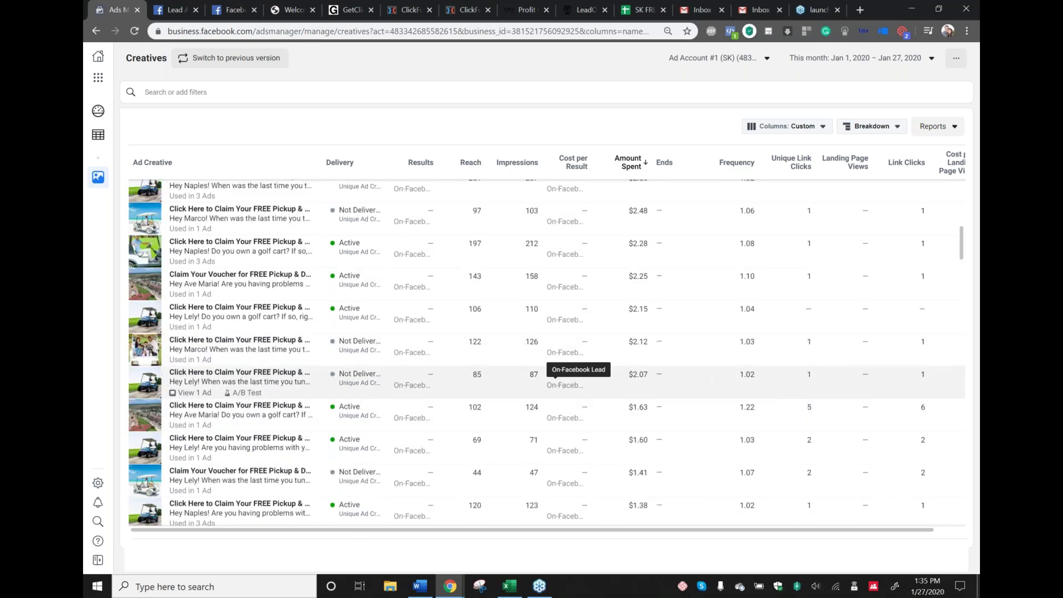
scroll(595, 375, "down", 2)
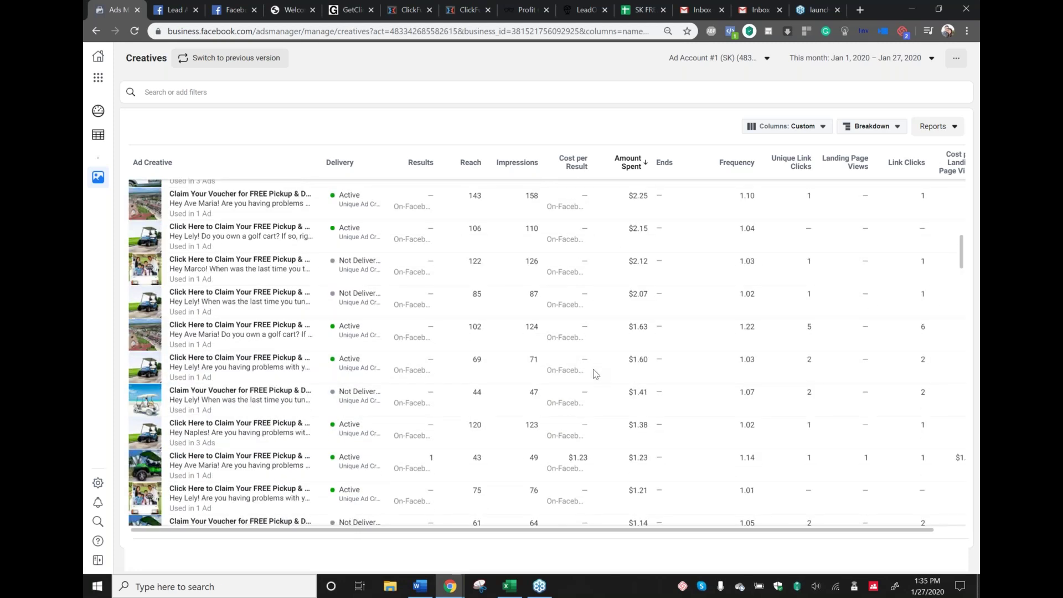
scroll(595, 374, "down", 2)
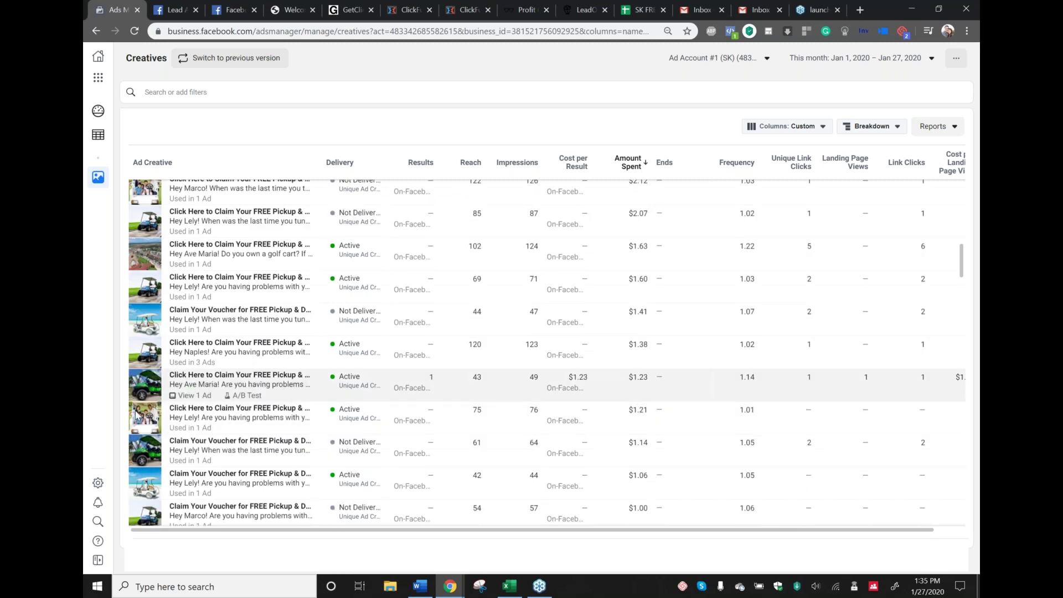
mouse_move(141, 416)
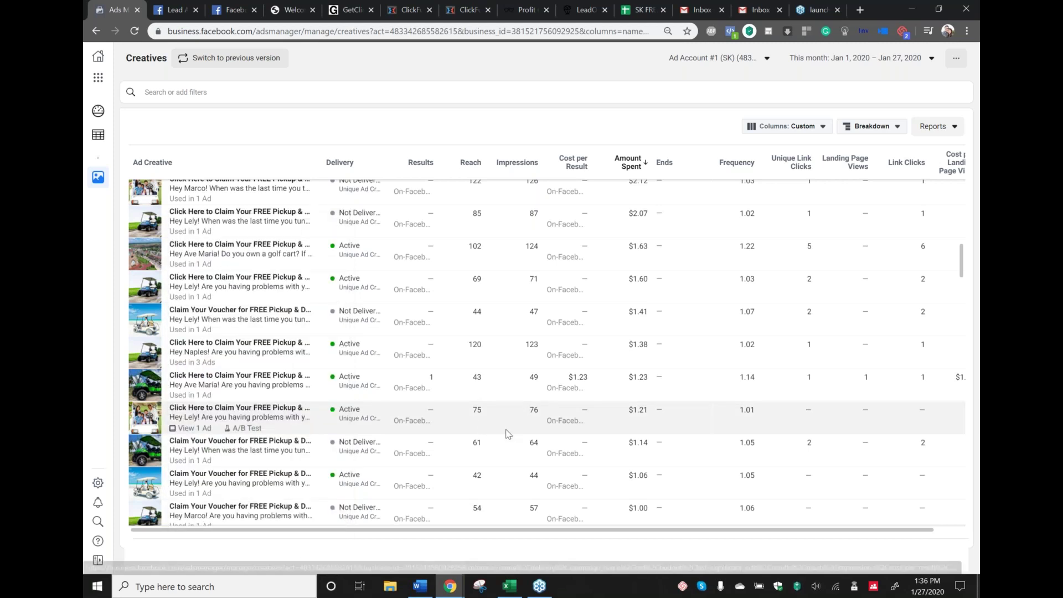
scroll(487, 427, "down", 6)
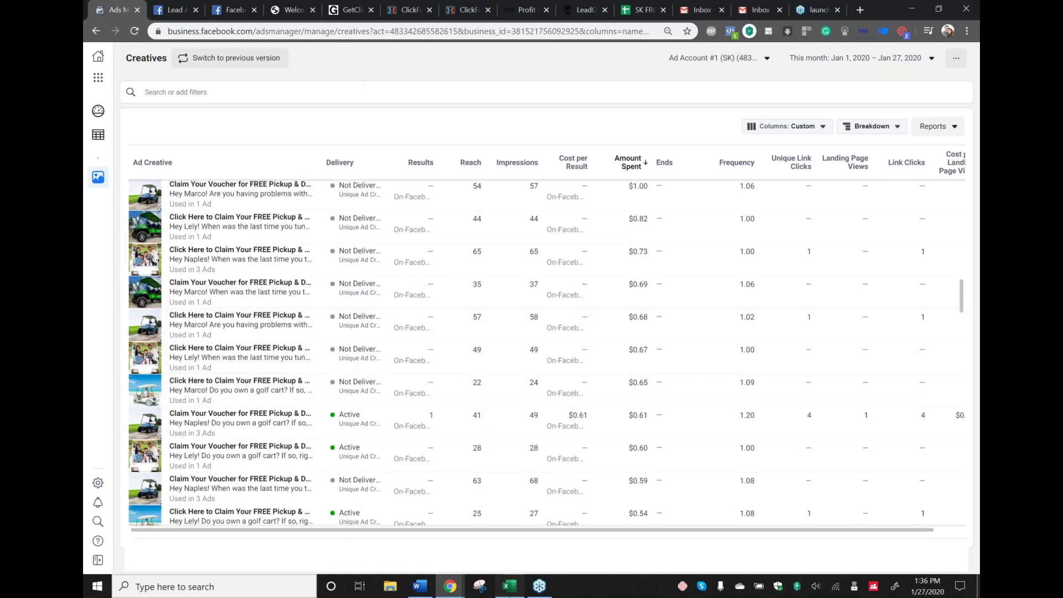
Switch to the leads export in Excel to check the platform values of the first seven leads, and return to Ads Manager in Chrome.
left_click(510, 586)
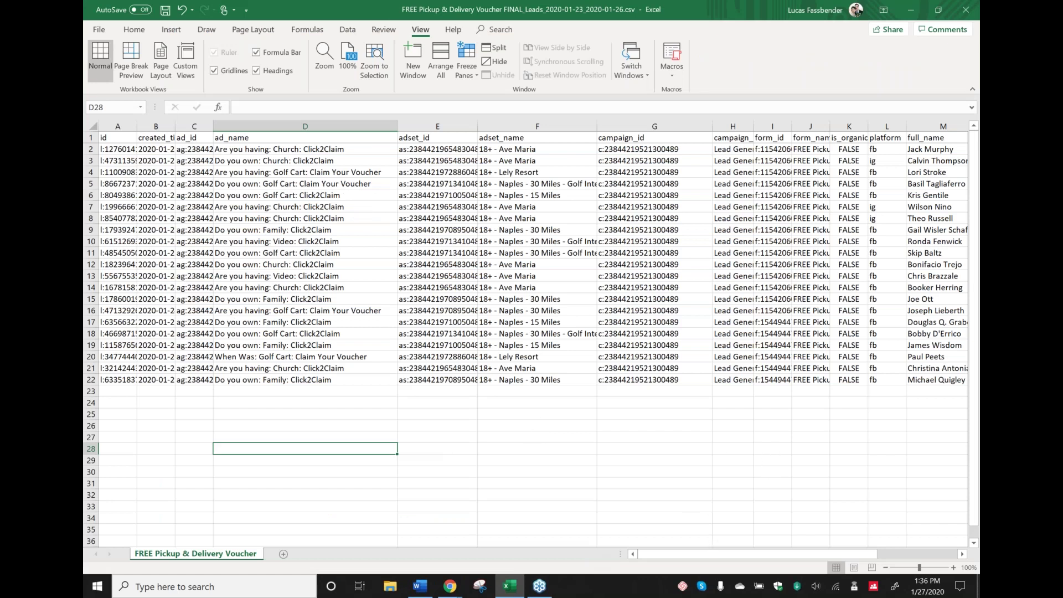
left_click_drag(713, 560, 763, 565)
left_click_drag(809, 150, 813, 219)
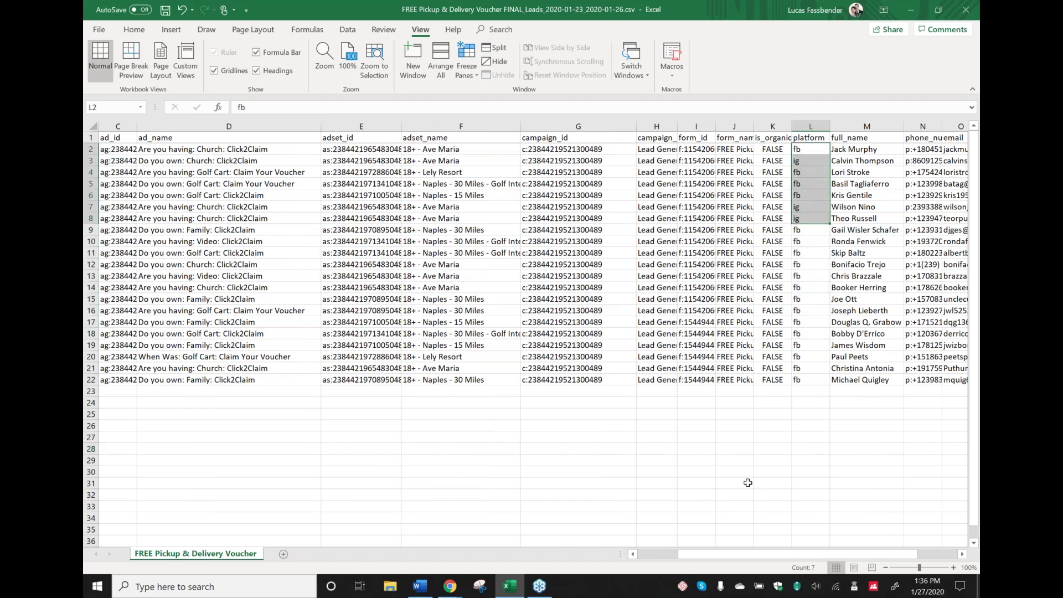
left_click_drag(727, 555, 558, 481)
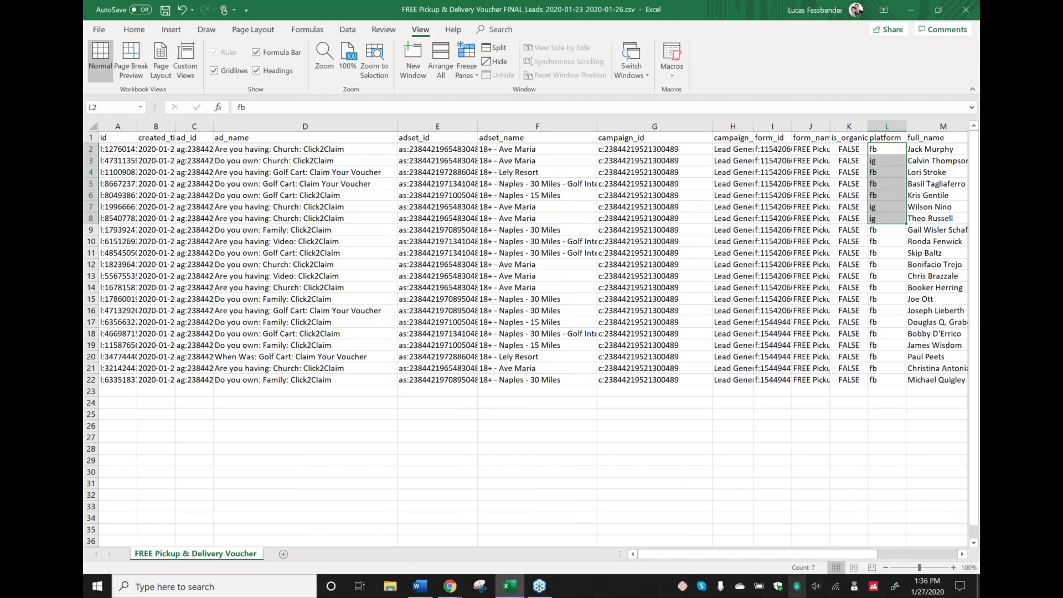
left_click(451, 588)
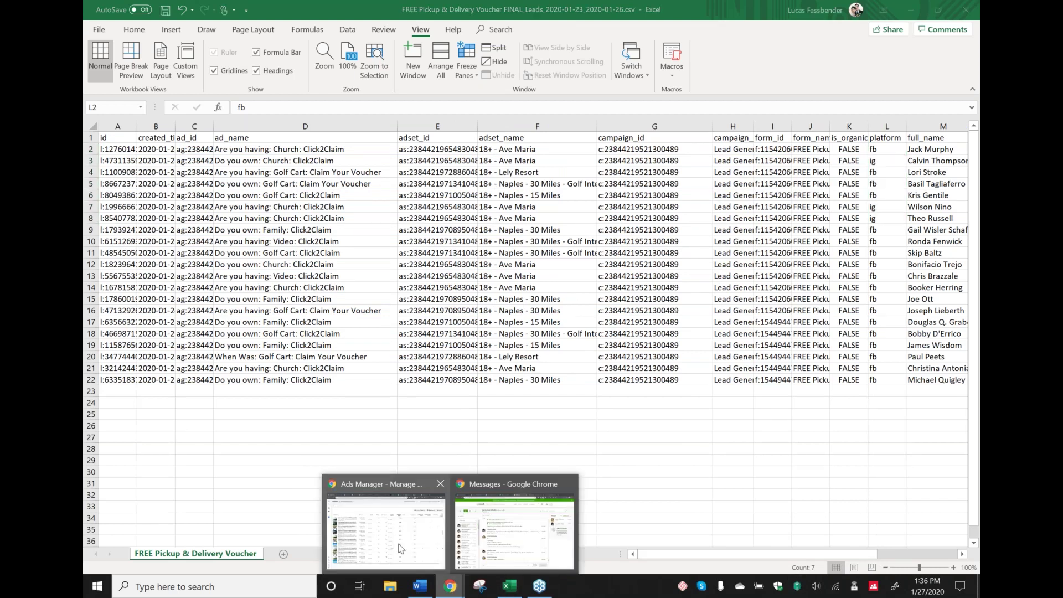
left_click(399, 548)
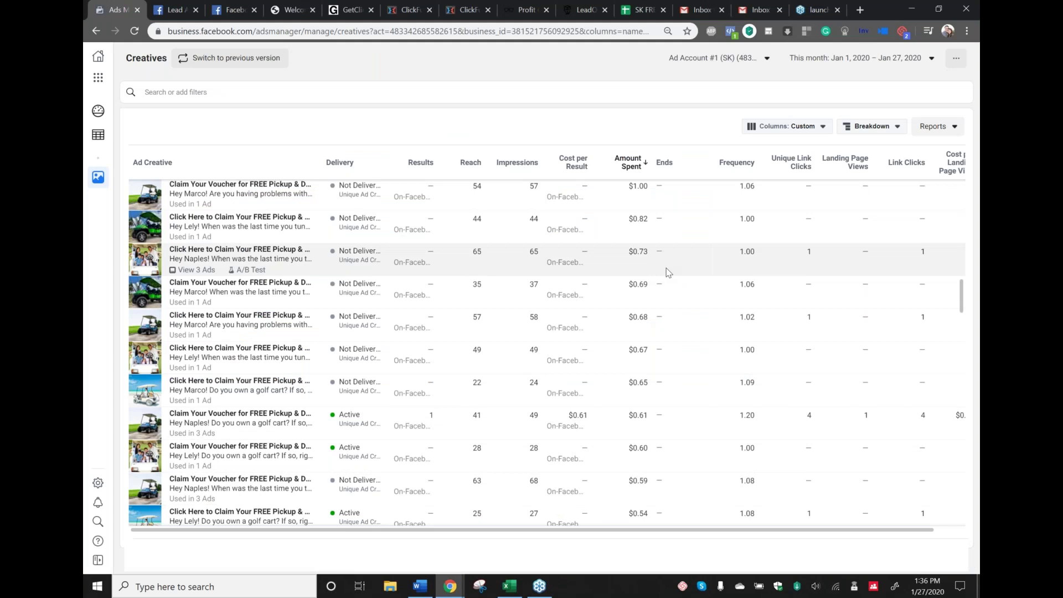